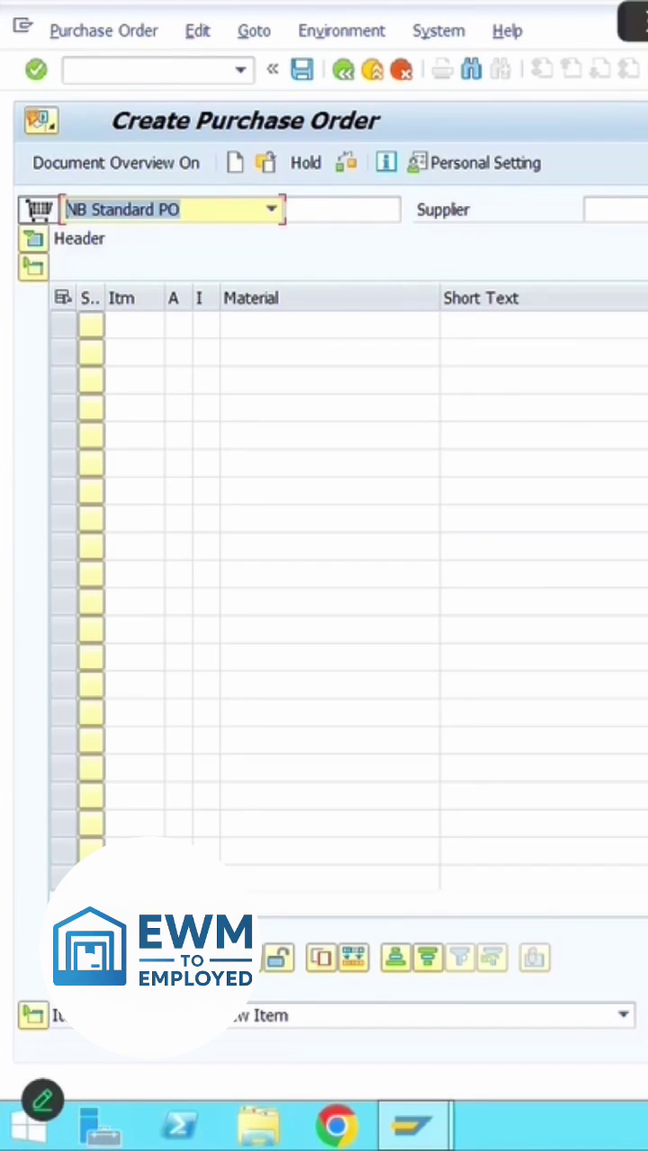
# Fill the PO header with supplier TA01BP and purchasing org TA01, deriving group 001 and company code PGDE
pyautogui.click(597, 210)
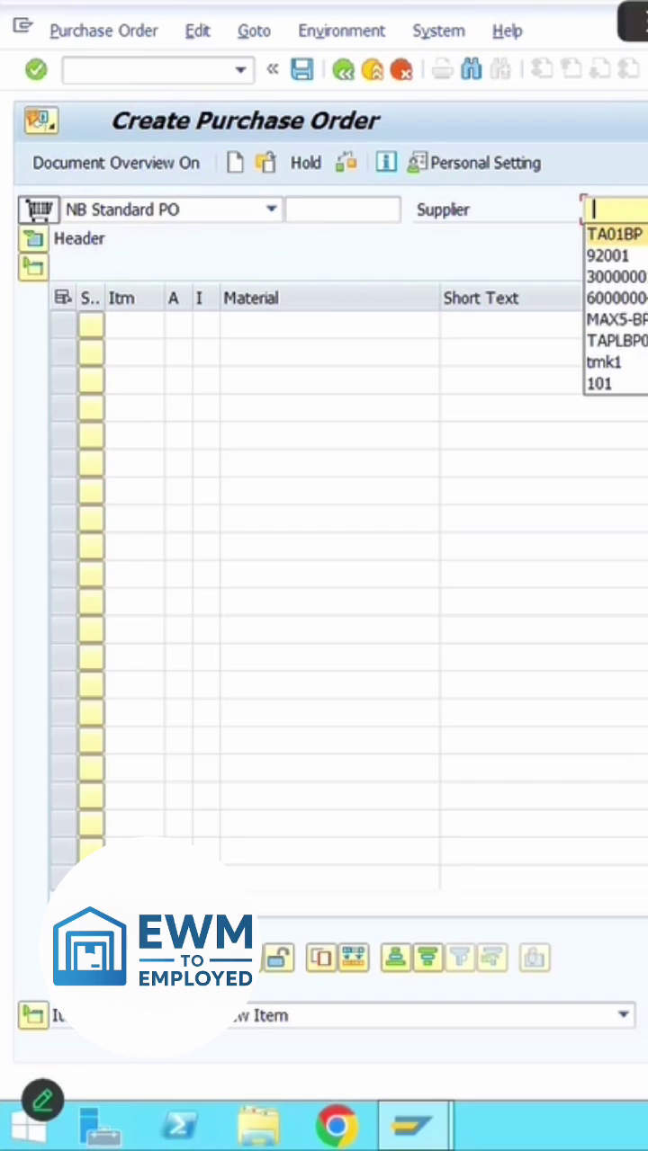
pyautogui.click(629, 234)
pyautogui.press('Return')
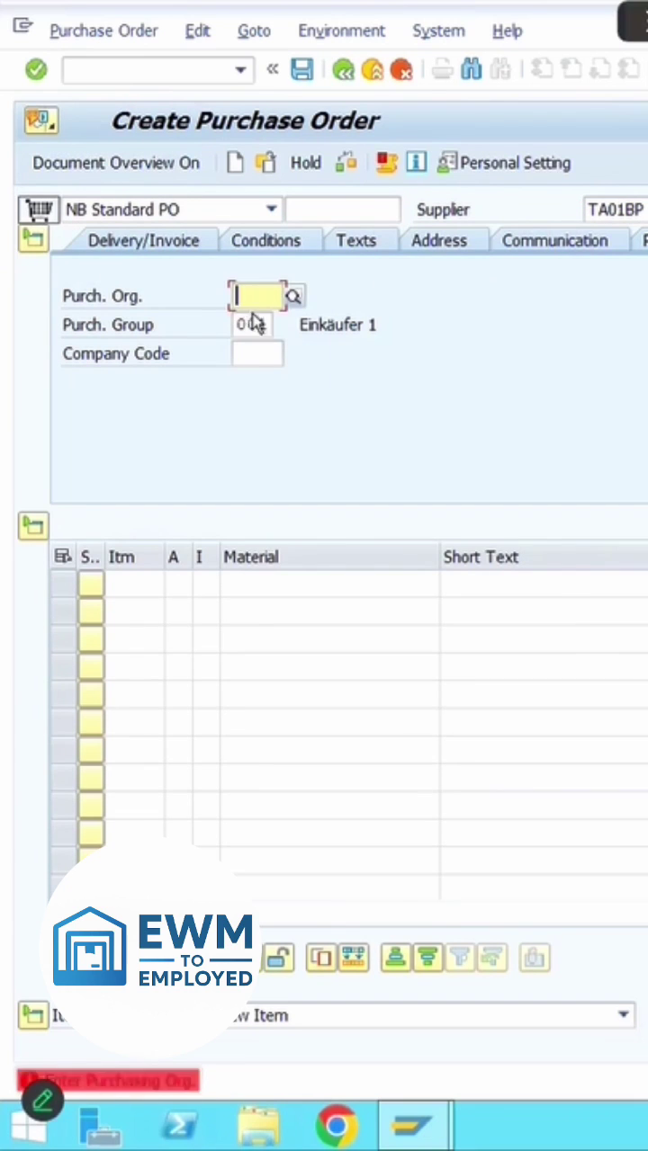
pyautogui.click(257, 297)
pyautogui.click(256, 321)
pyautogui.press('Return')
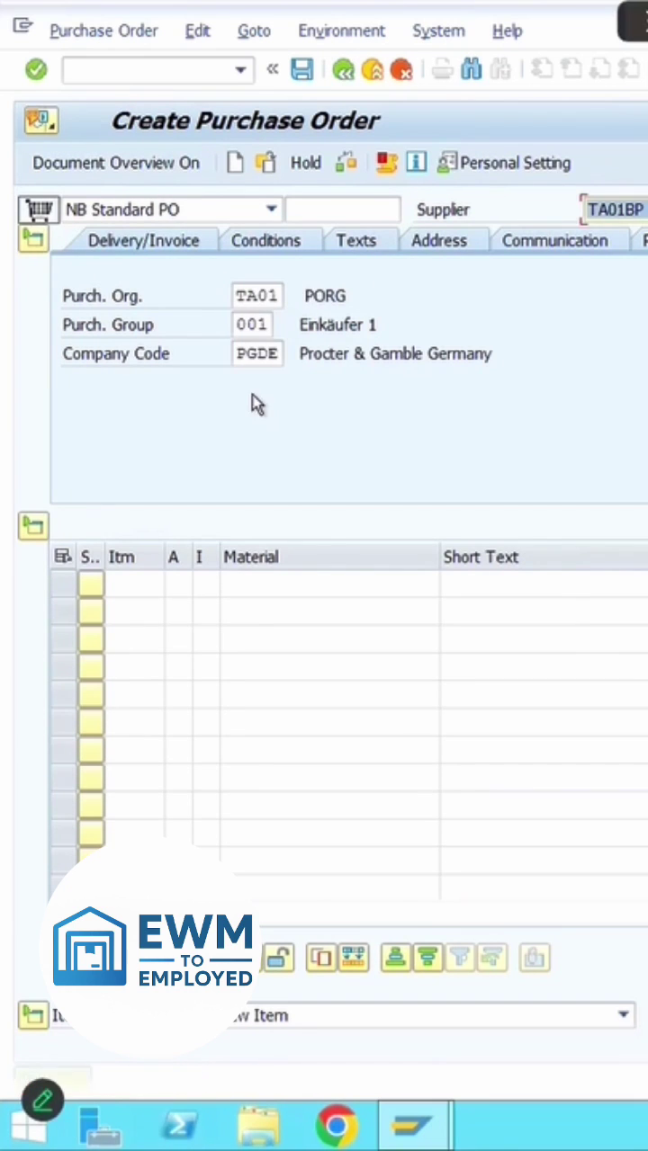
pyautogui.click(291, 580)
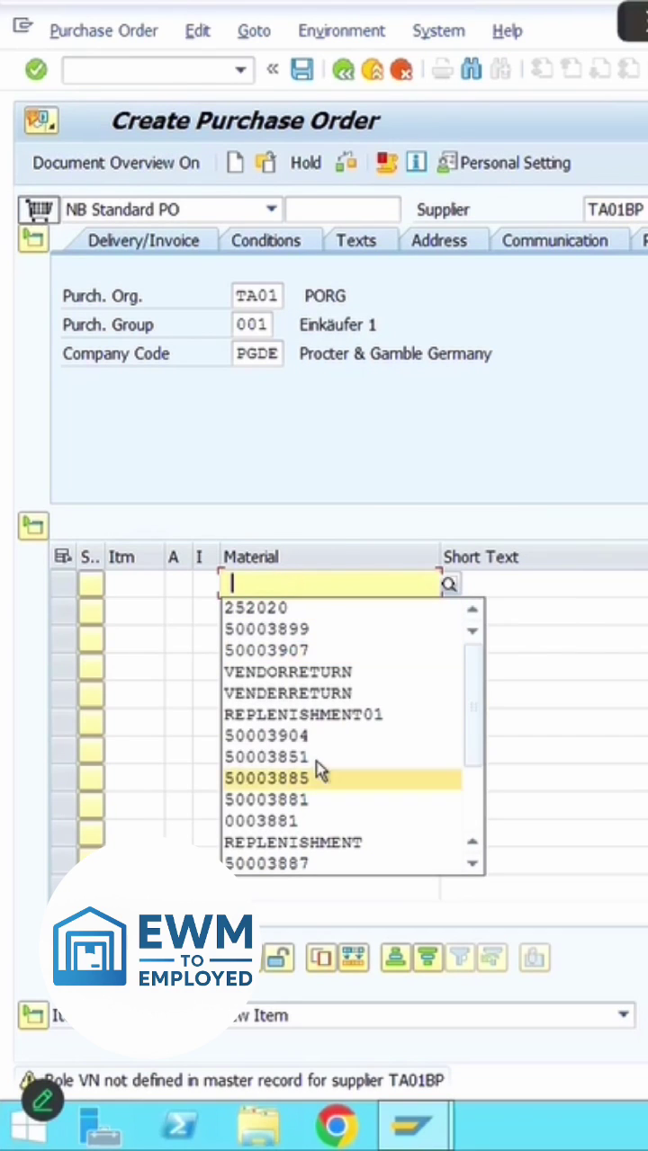
# Enter material 50003852 as item 10 and confirm 10 EA at 99,00 INR, plant TA01, delivery 30.05.2025
pyautogui.click(312, 758)
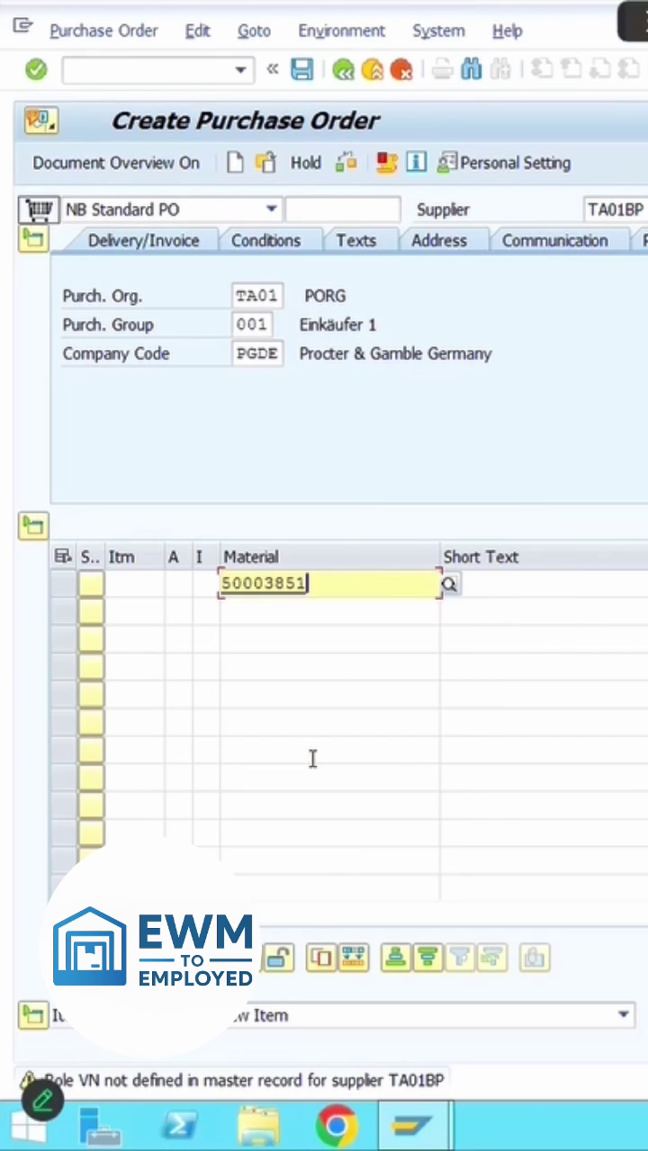
pyautogui.press('BackSpace')
pyautogui.write('2')
pyautogui.press('Return')
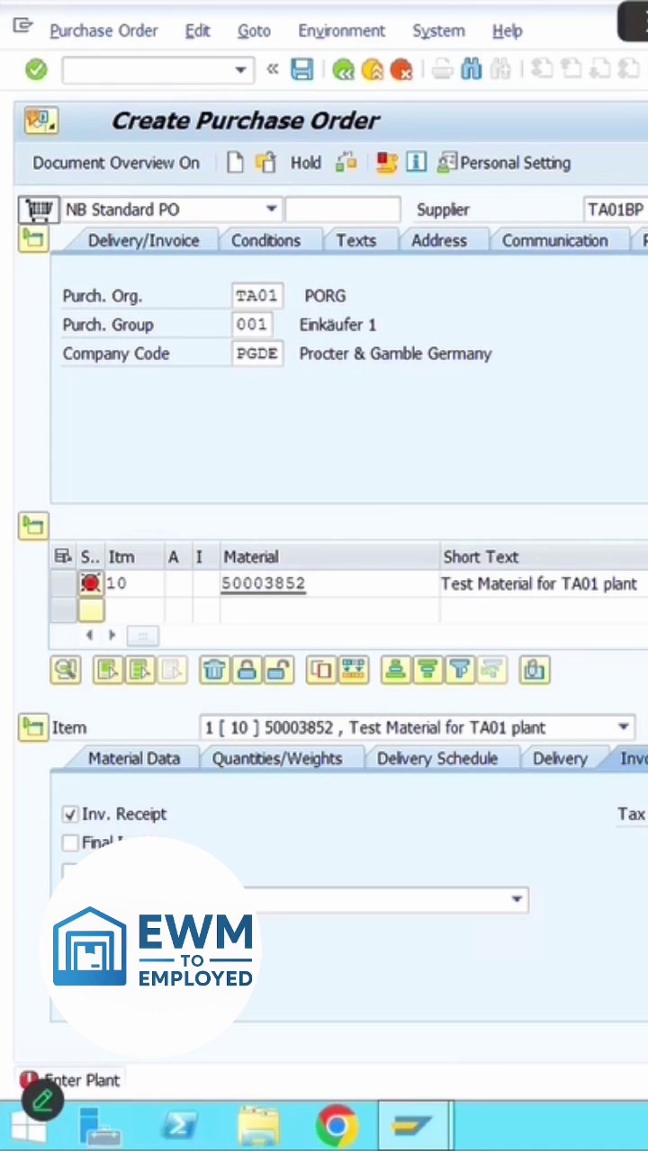
pyautogui.press('Return')
pyautogui.press('Return')
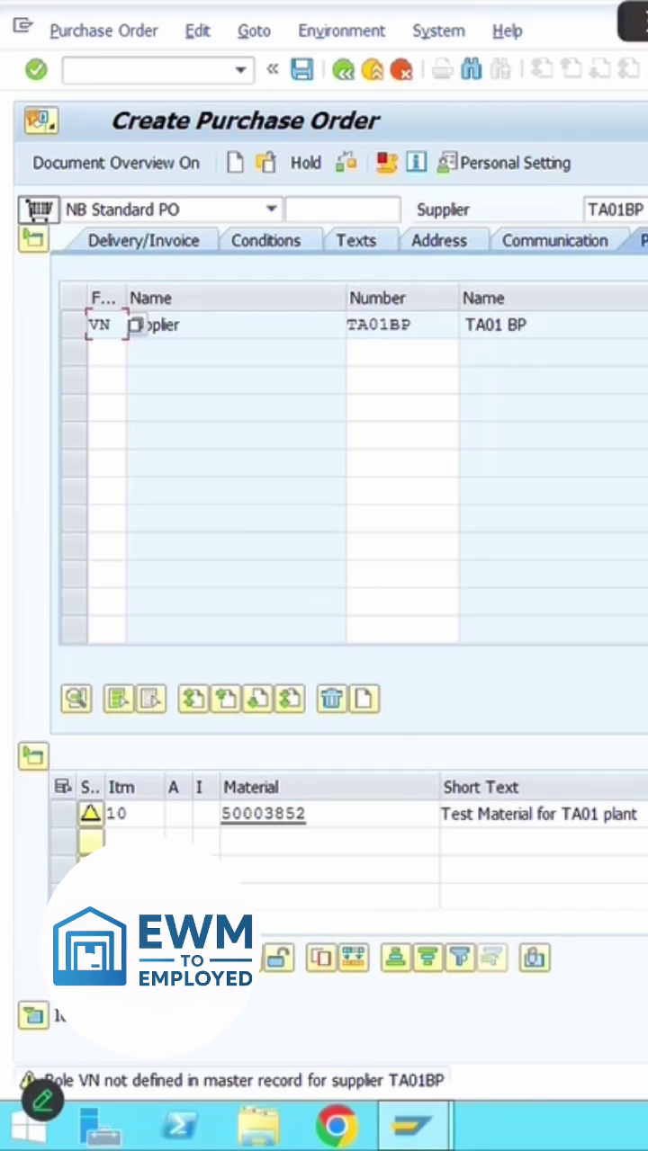
pyautogui.hscroll(5, 351, 841)
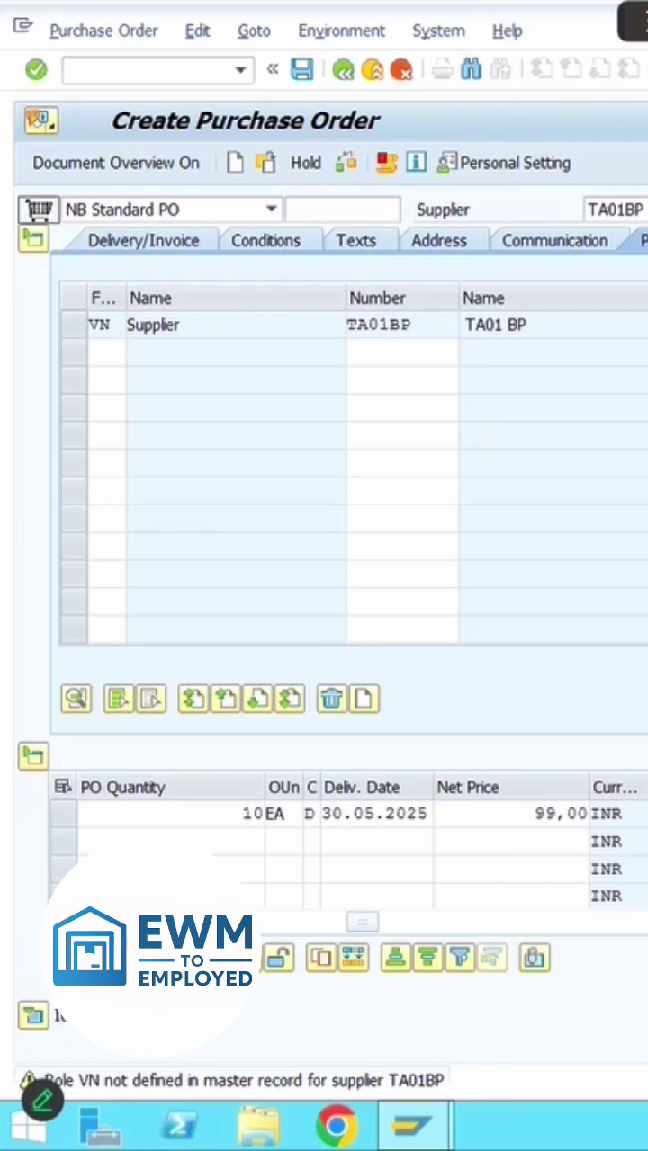
pyautogui.press('Return')
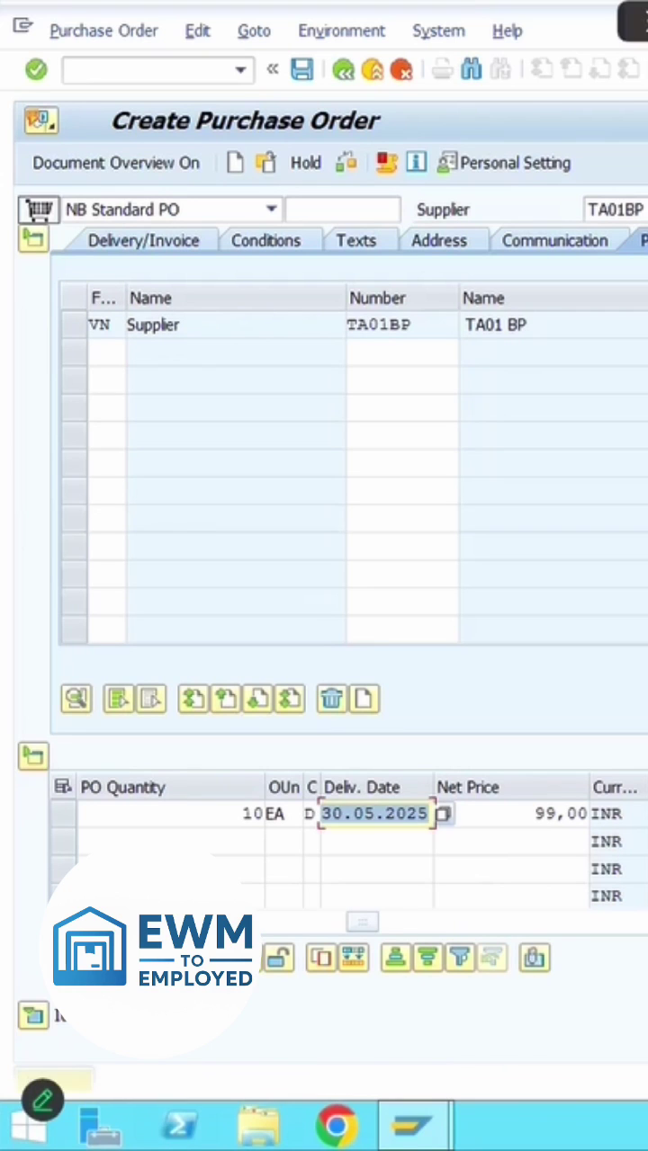
pyautogui.hscroll(10, 351, 841)
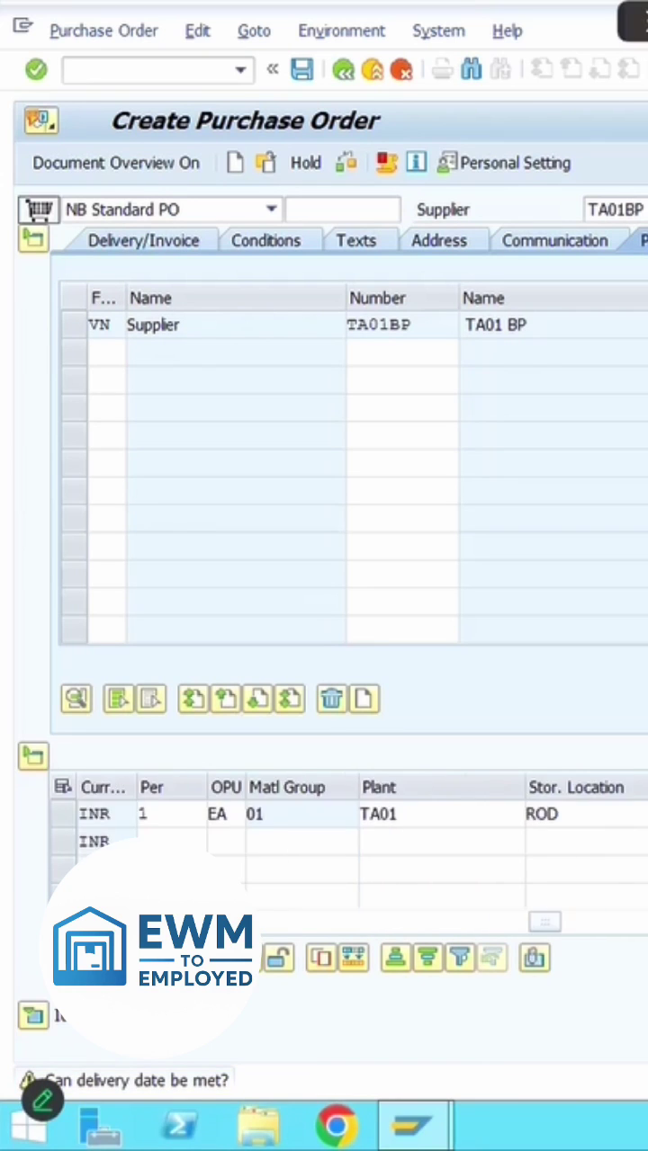
pyautogui.hscroll(1, 605, 874)
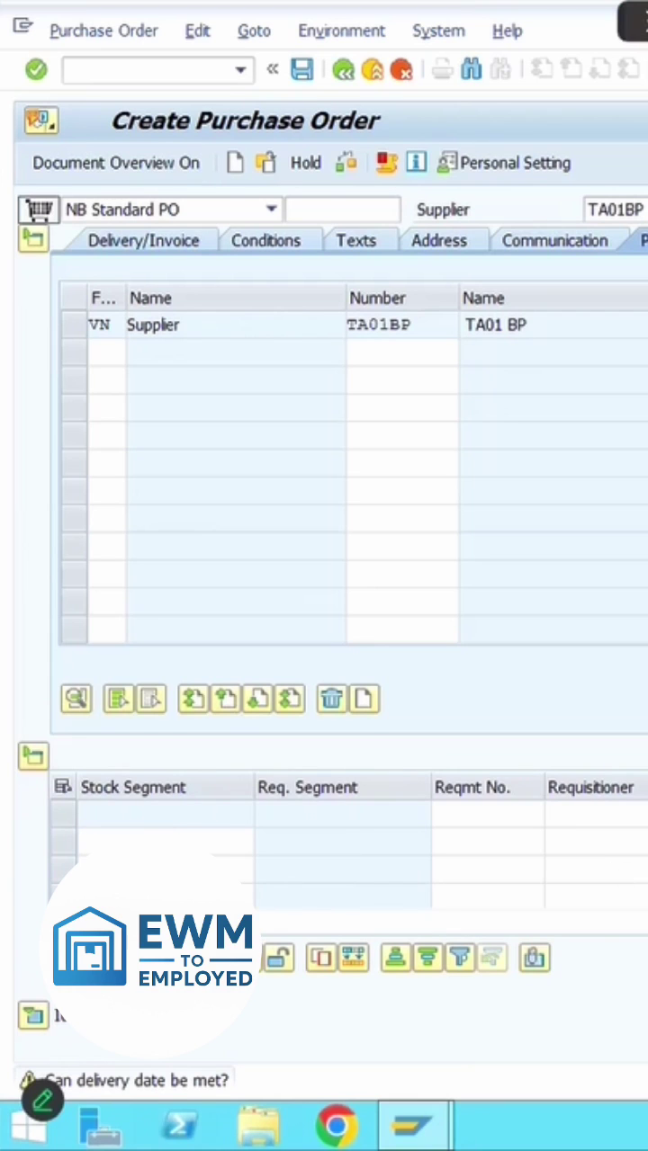
pyautogui.hscroll(-10, 491, 891)
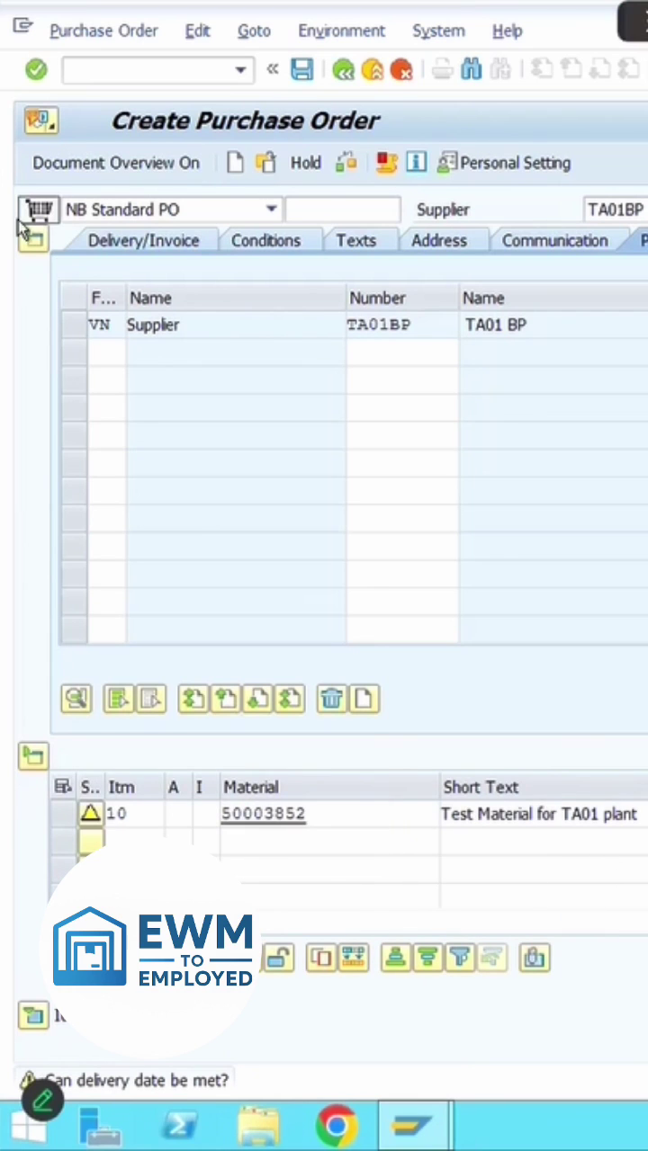
# Set item 10's confirmation control to 0004 Inbound Delivery in the item details
pyautogui.click(34, 241)
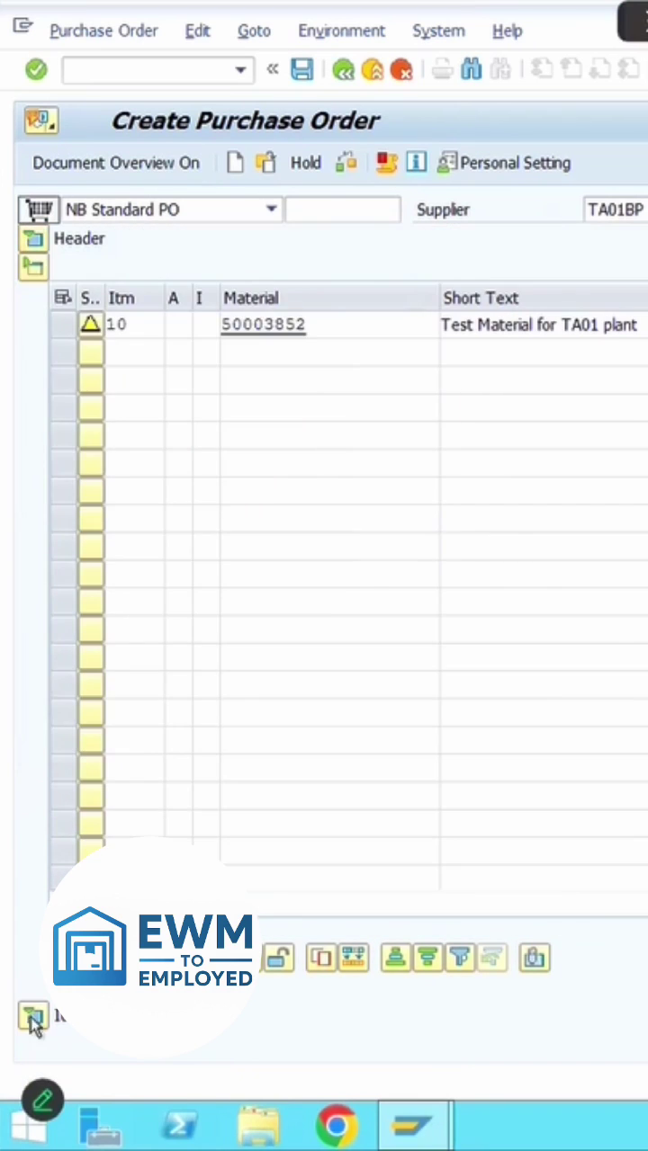
pyautogui.click(33, 1016)
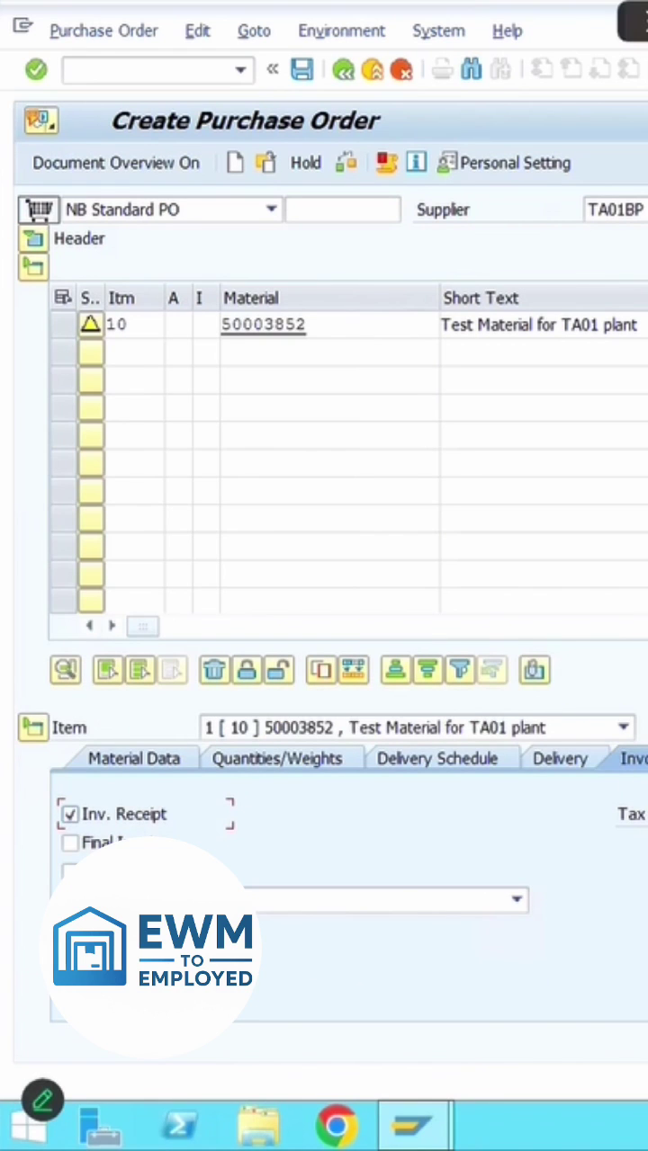
pyautogui.click(465, 612)
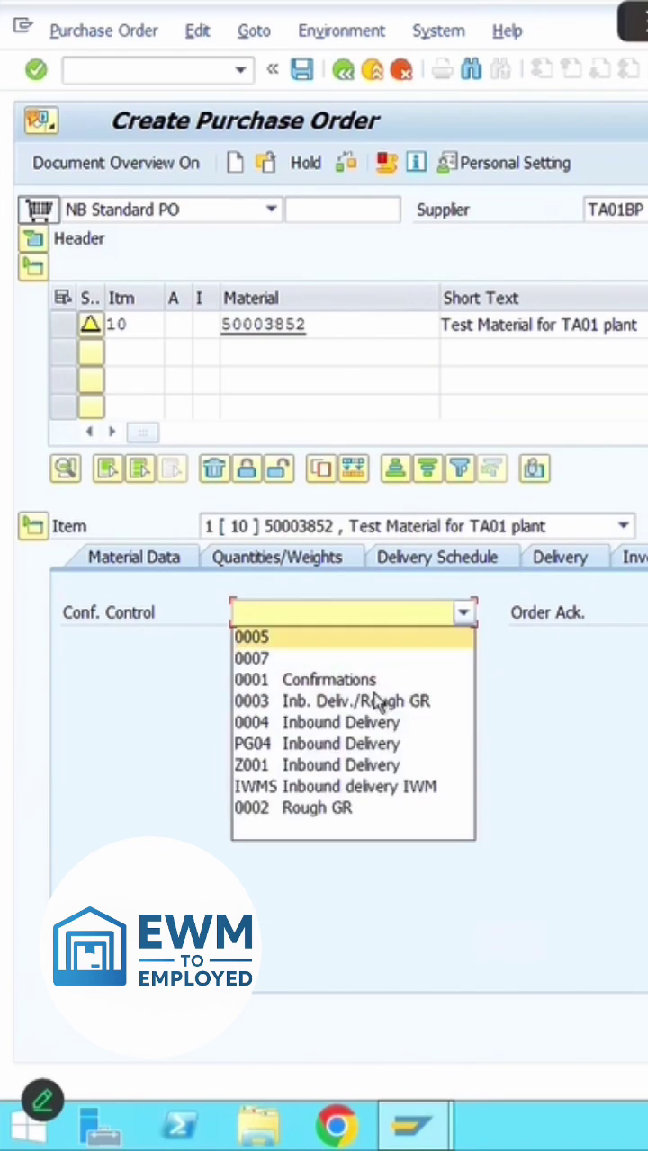
pyautogui.click(358, 725)
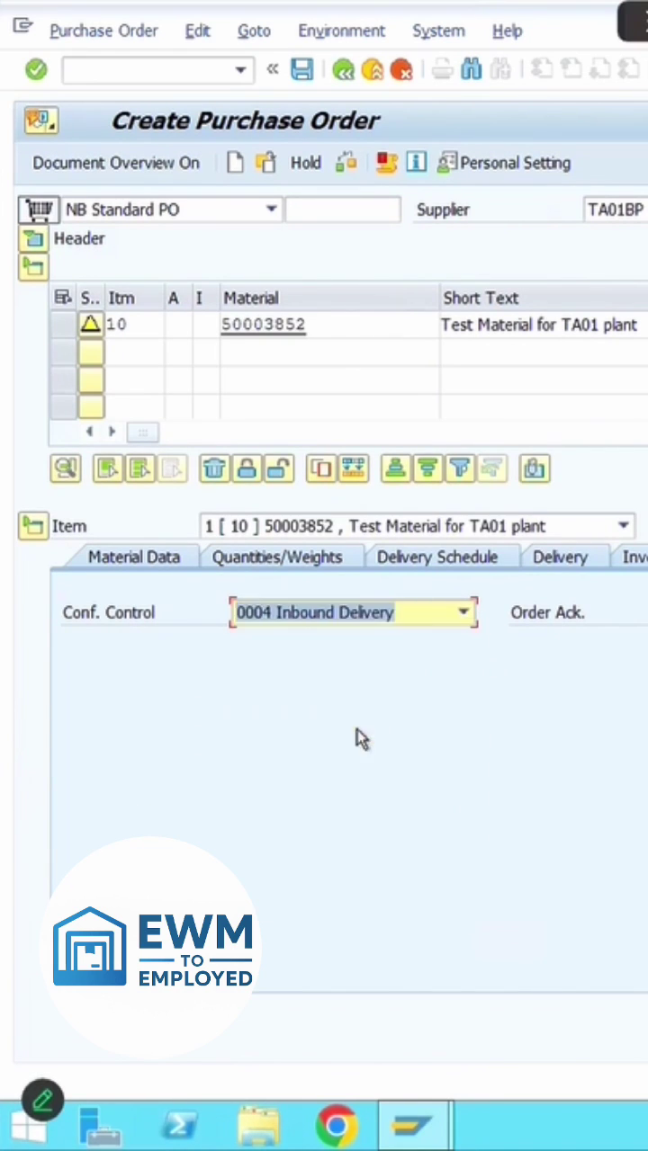
pyautogui.click(562, 562)
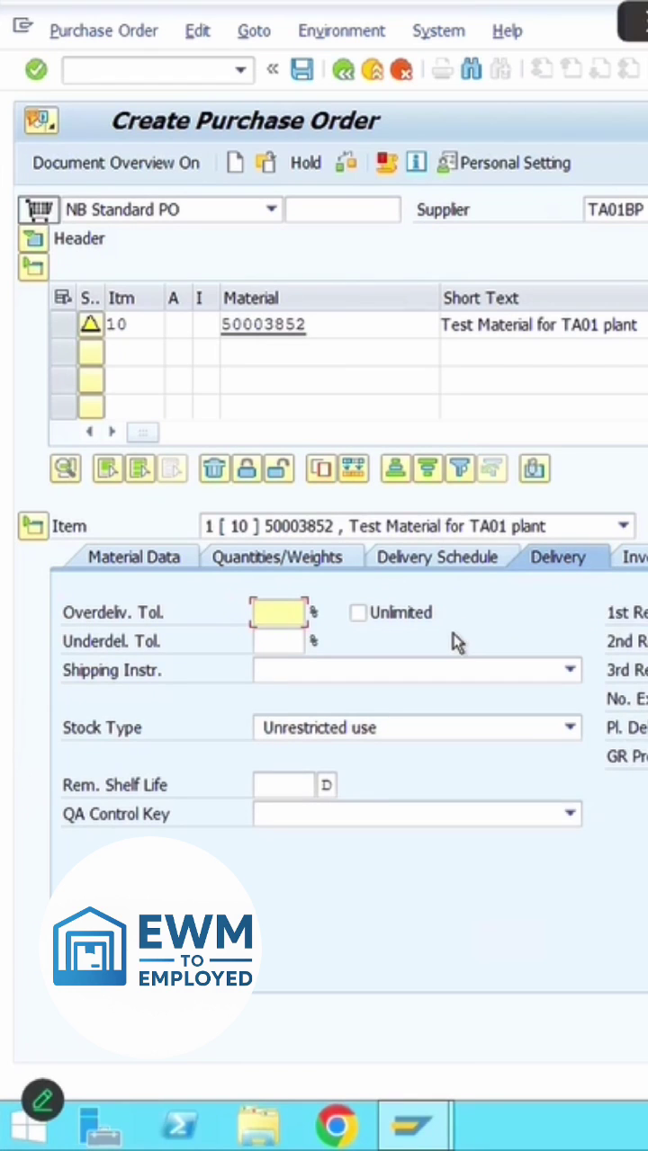
# Check and save the purchase order, noting the new order number from the message
pyautogui.click(351, 173)
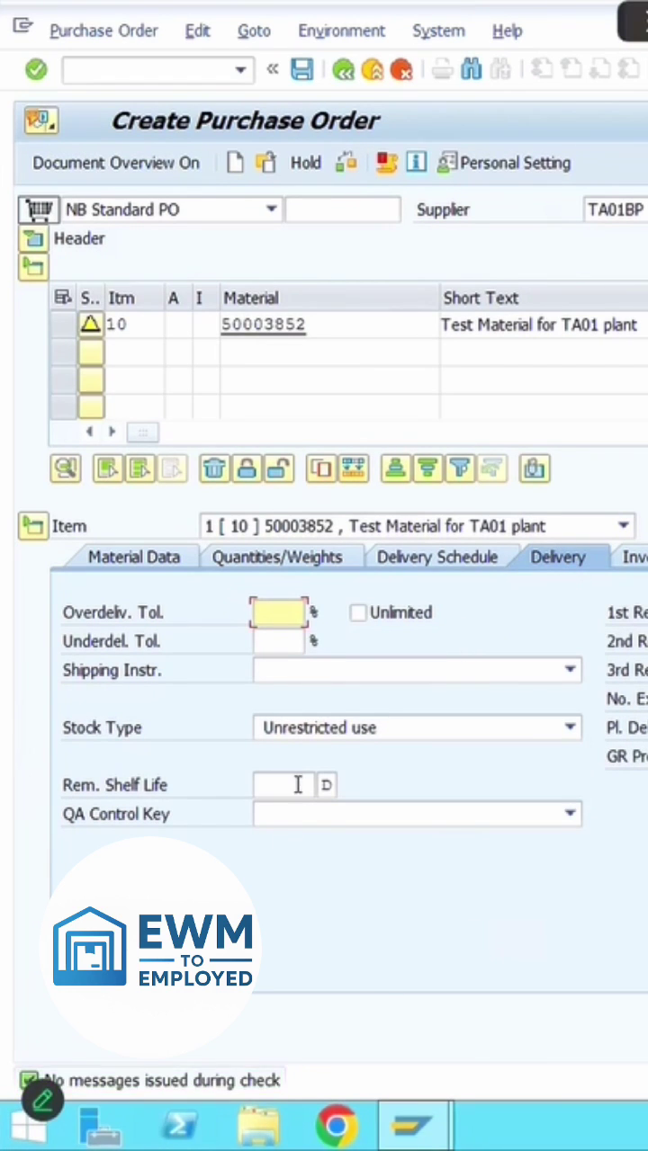
pyautogui.click(302, 74)
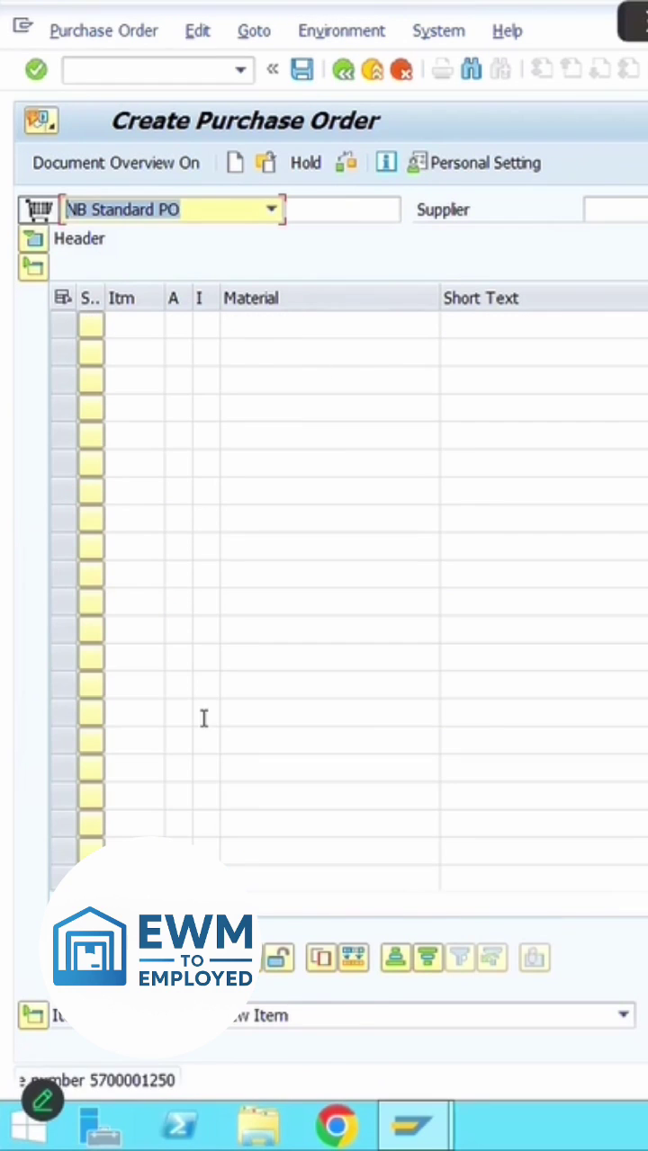
pyautogui.doubleClick(175, 1086)
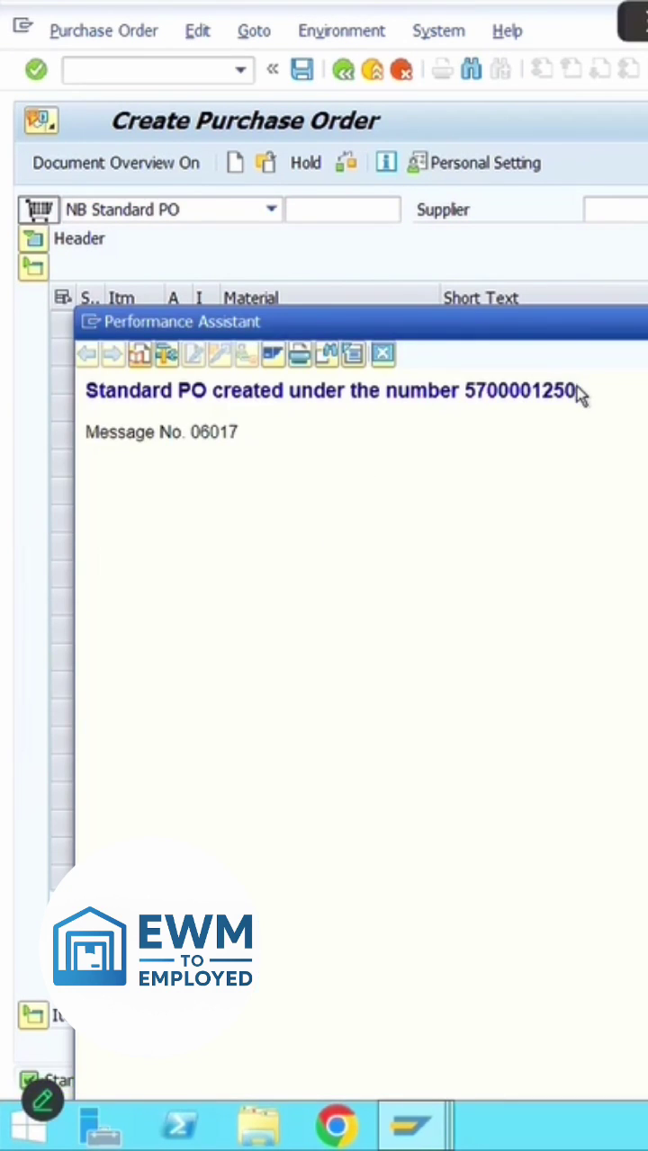
pyautogui.moveTo(579, 391); pyautogui.dragTo(461, 392)
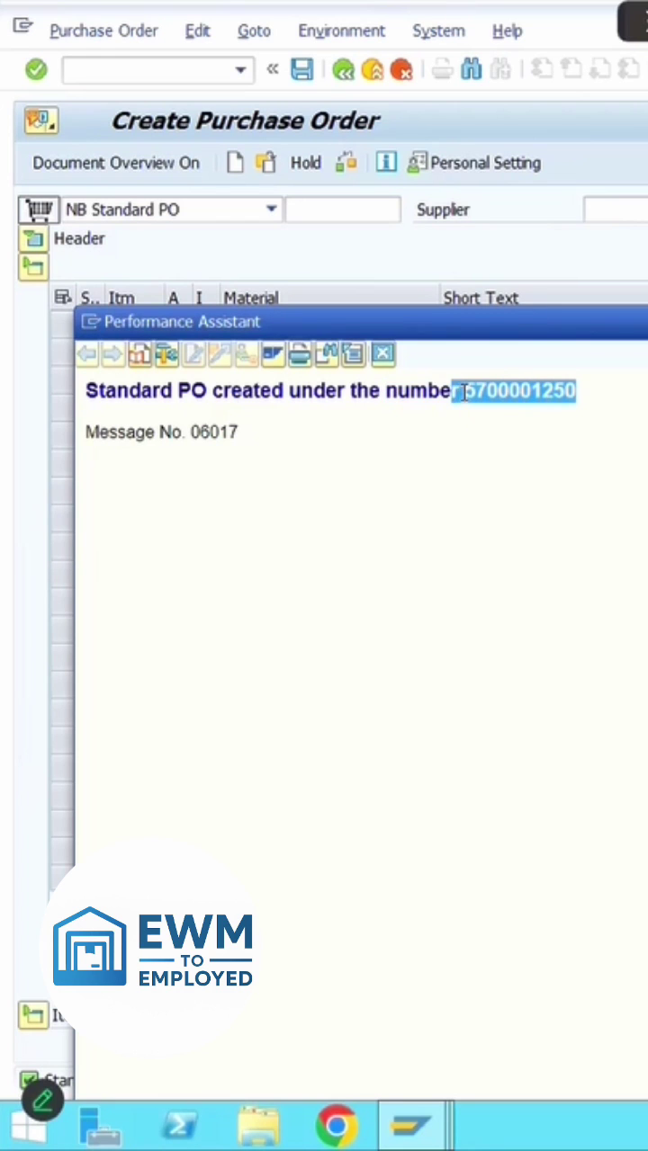
pyautogui.click(383, 353)
# Leave the purchase order and start inbound delivery creation with VL31N
pyautogui.click(342, 72)
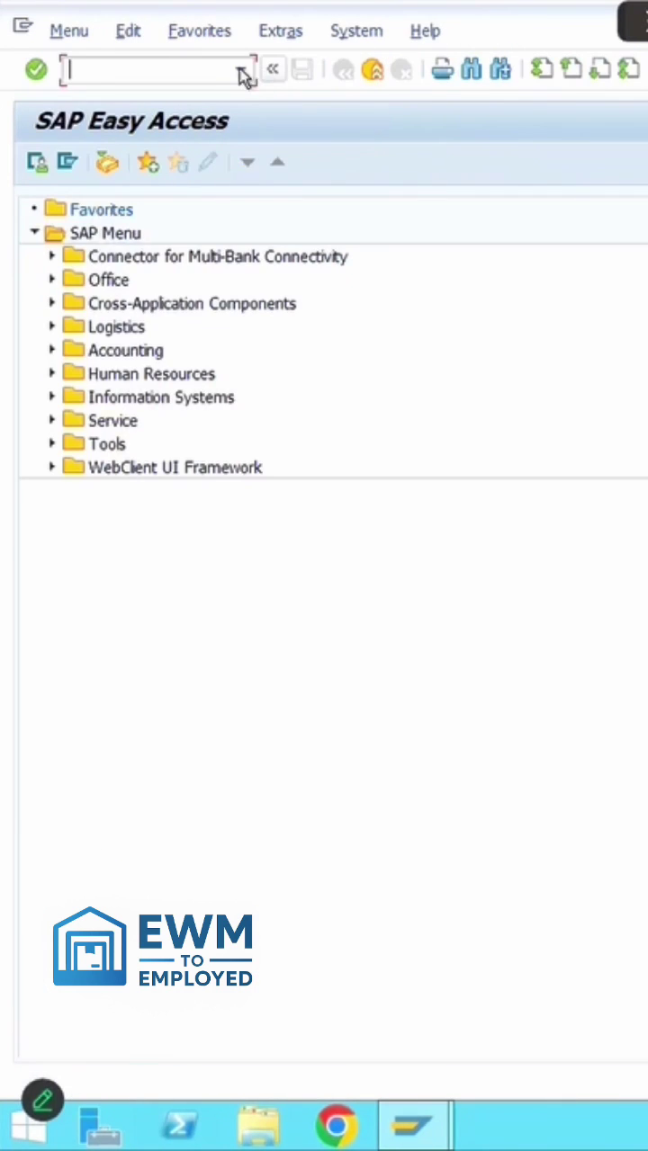
pyautogui.click(241, 71)
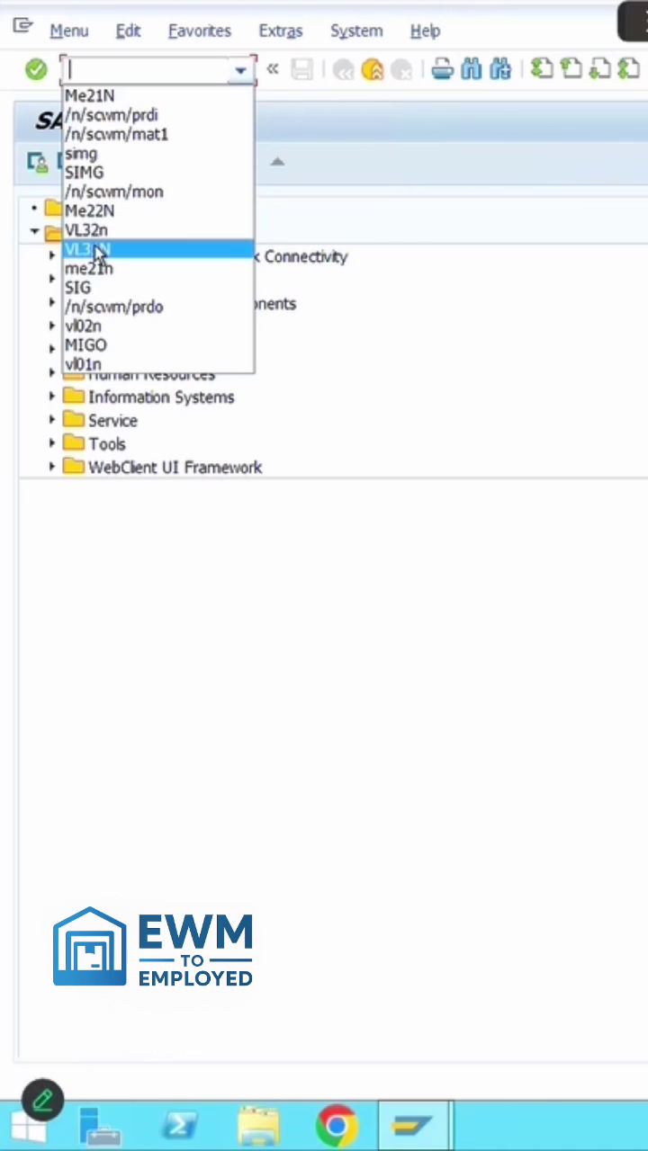
pyautogui.click(102, 259)
pyautogui.click(202, 69)
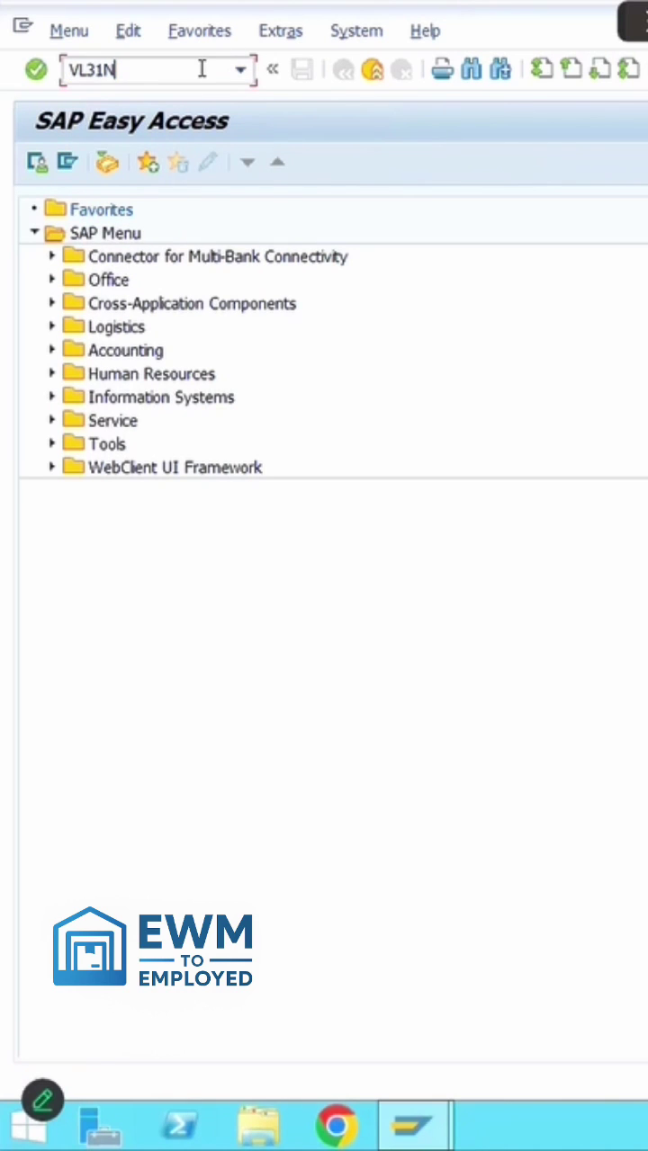
# Load the purchase order items into a new inbound delivery, save it, and note delivery number 180020270
pyautogui.press('Return')
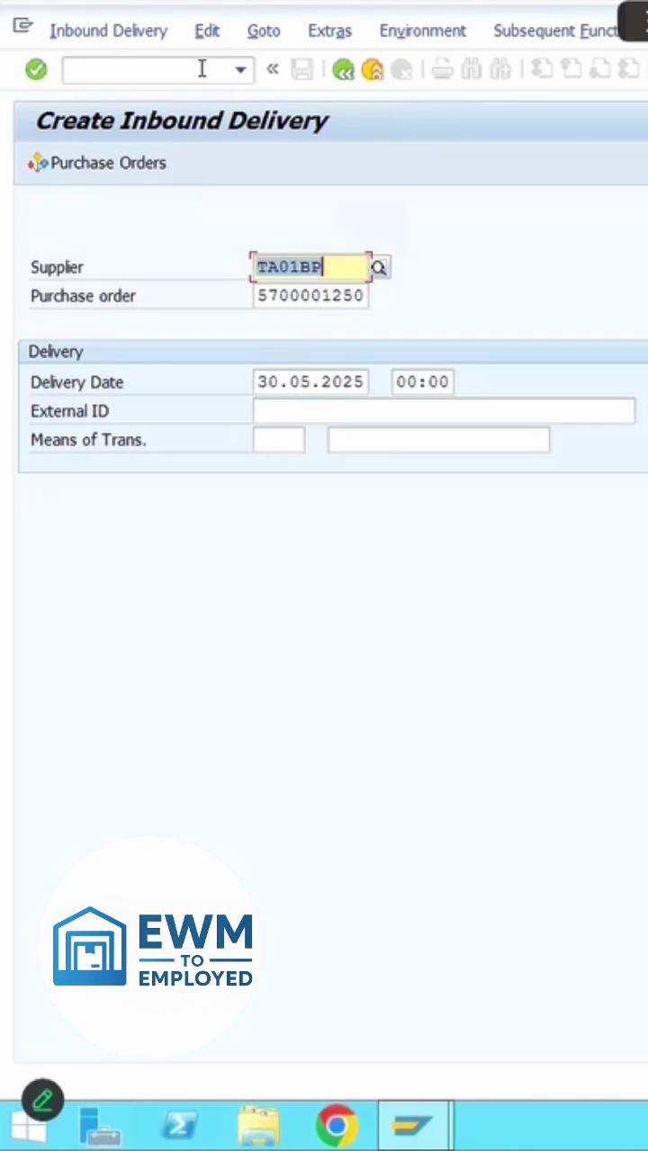
pyautogui.press('Return')
pyautogui.press('Return')
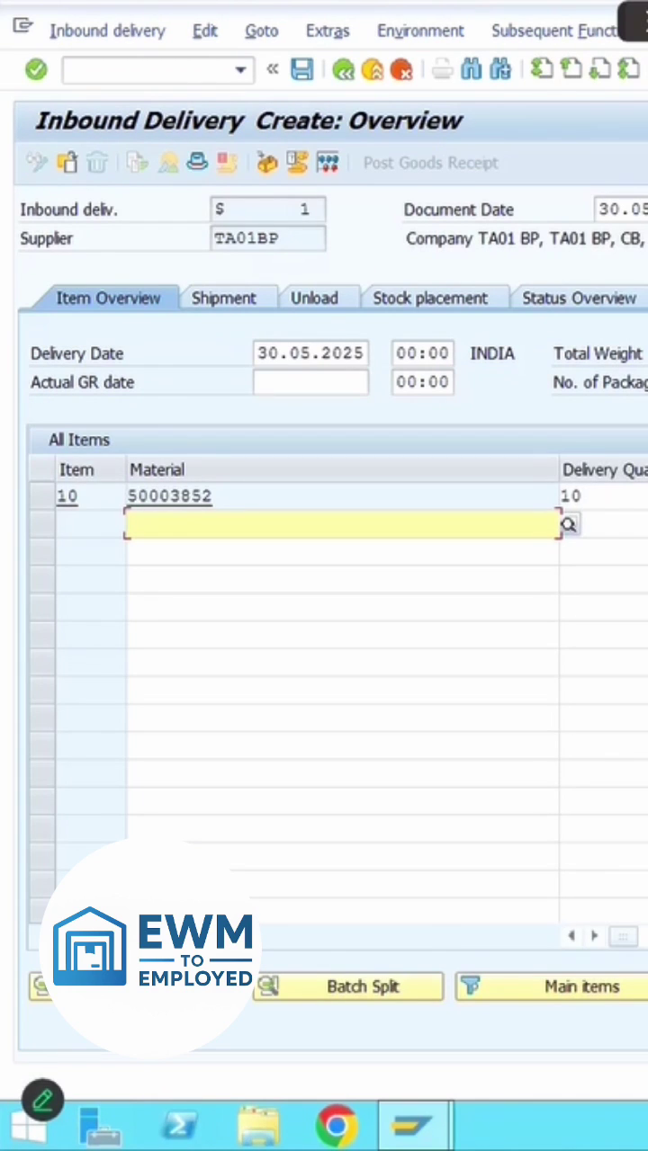
pyautogui.hscroll(10, 603, 702)
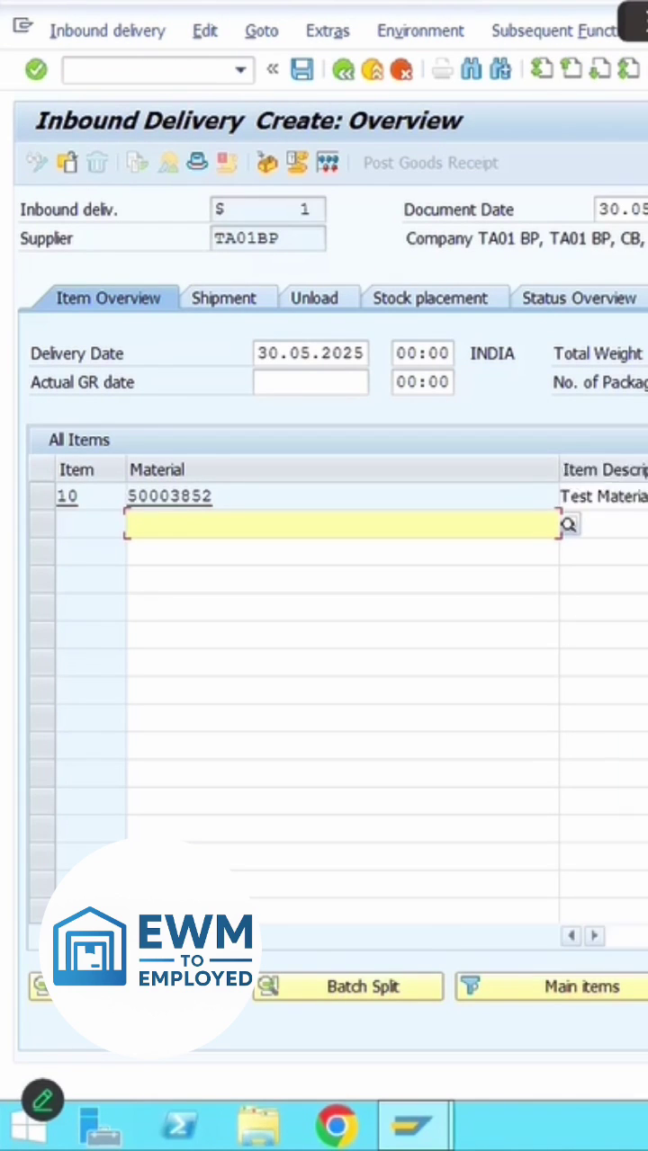
pyautogui.hscroll(2, 602, 693)
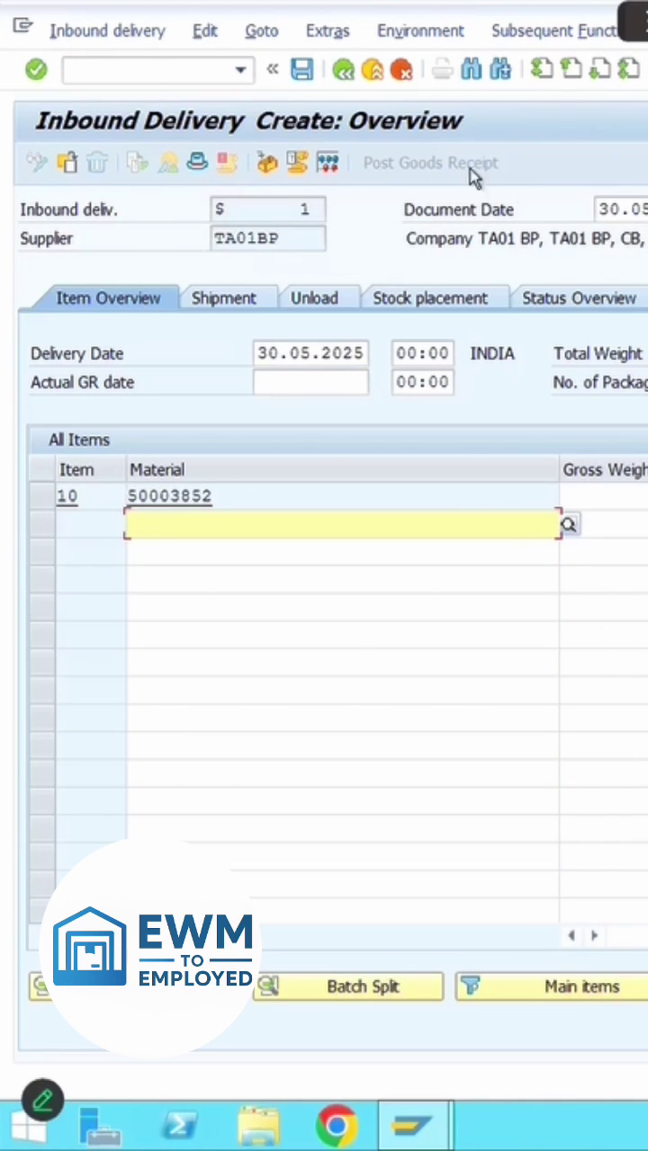
pyautogui.click(302, 69)
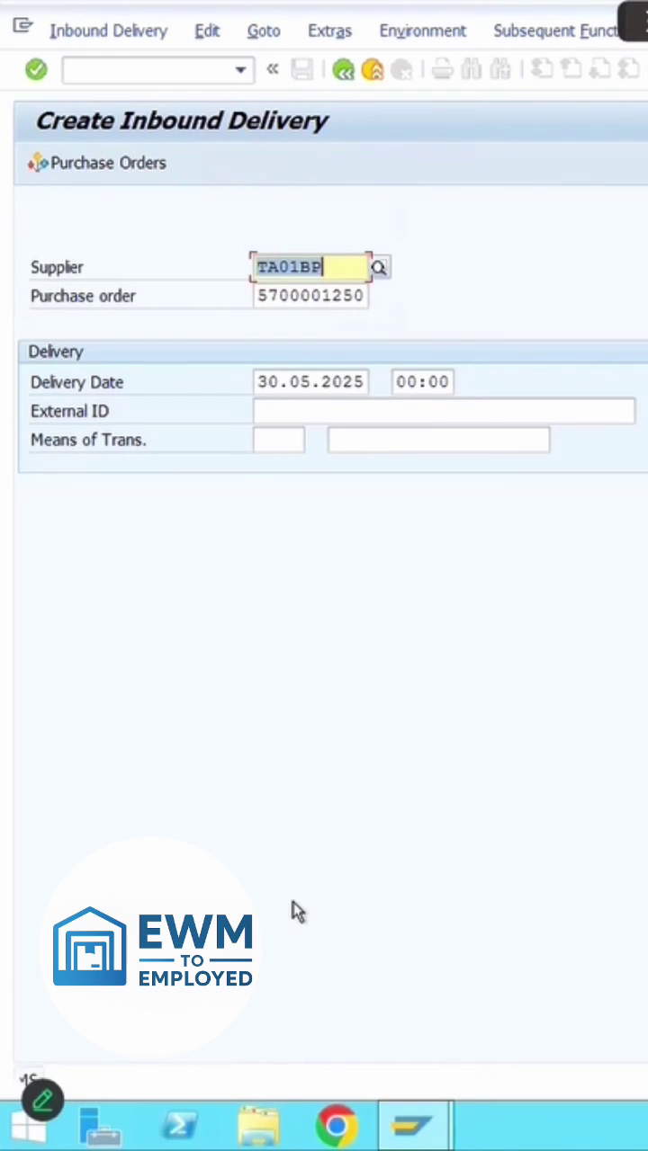
pyautogui.doubleClick(175, 1088)
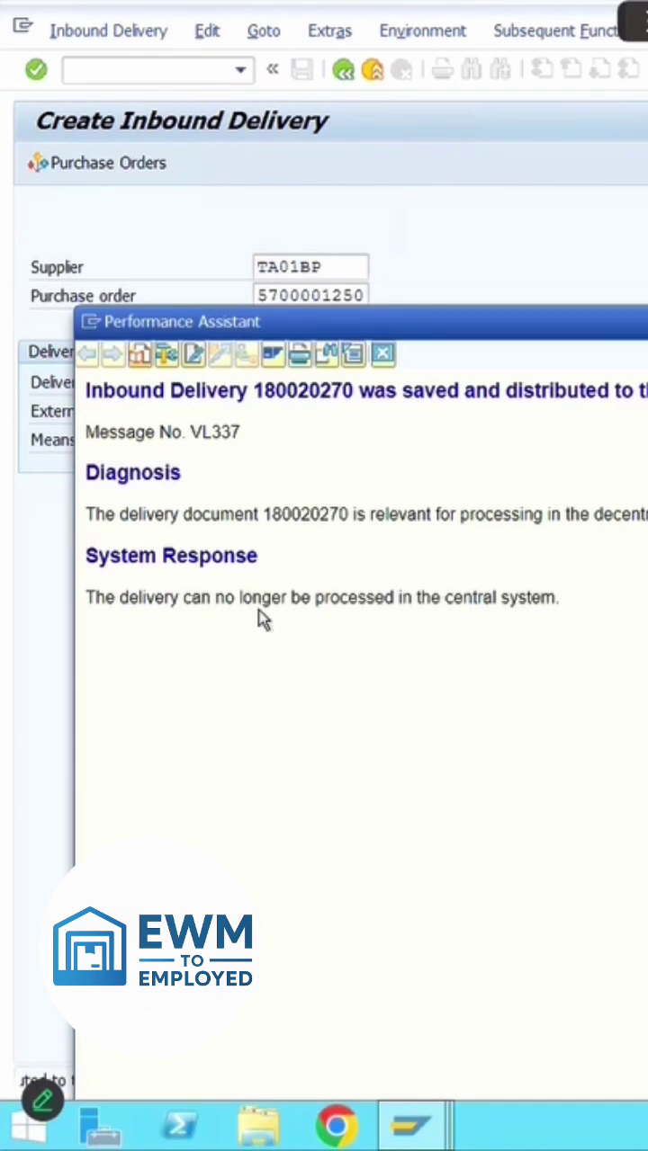
pyautogui.doubleClick(313, 393)
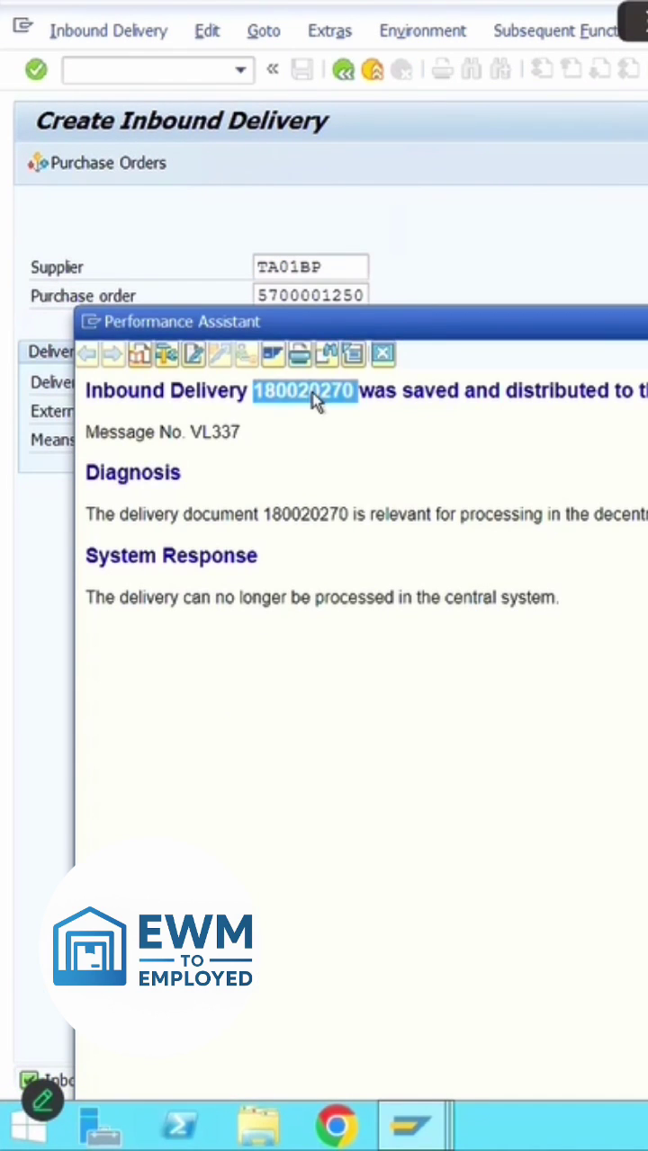
# Open EWM Maintain Inbound Delivery (/SCWM/PRDI) for delivery 180020270 in warehouse TA01
pyautogui.click(382, 353)
pyautogui.click(343, 70)
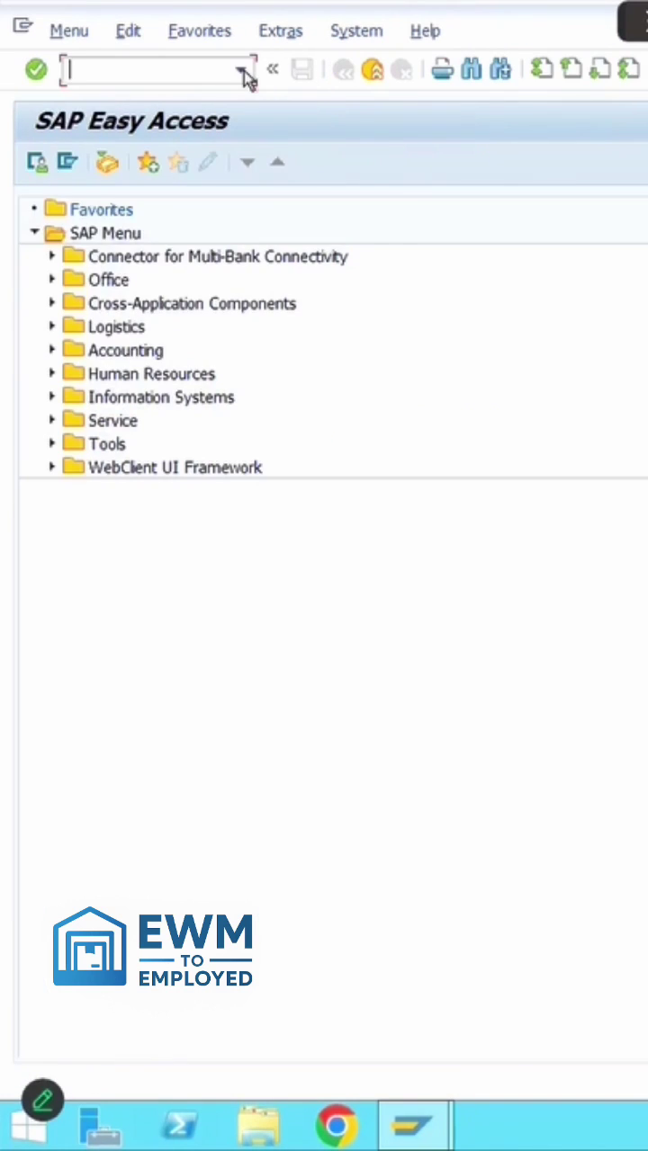
pyautogui.click(241, 72)
pyautogui.click(160, 133)
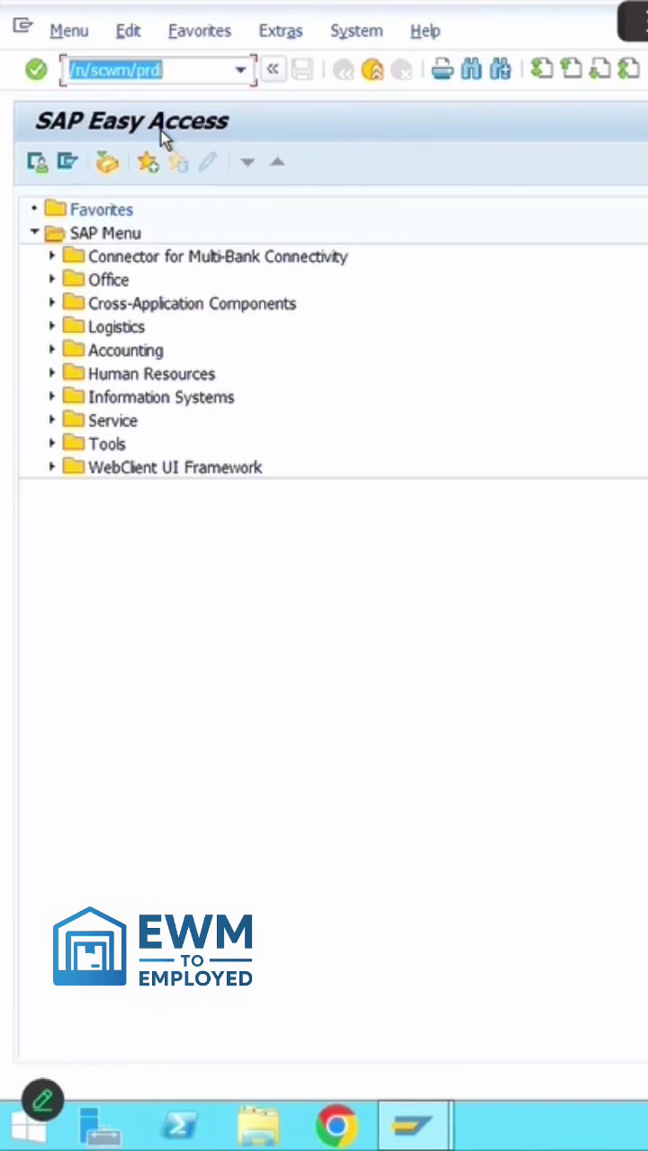
pyautogui.press('Return')
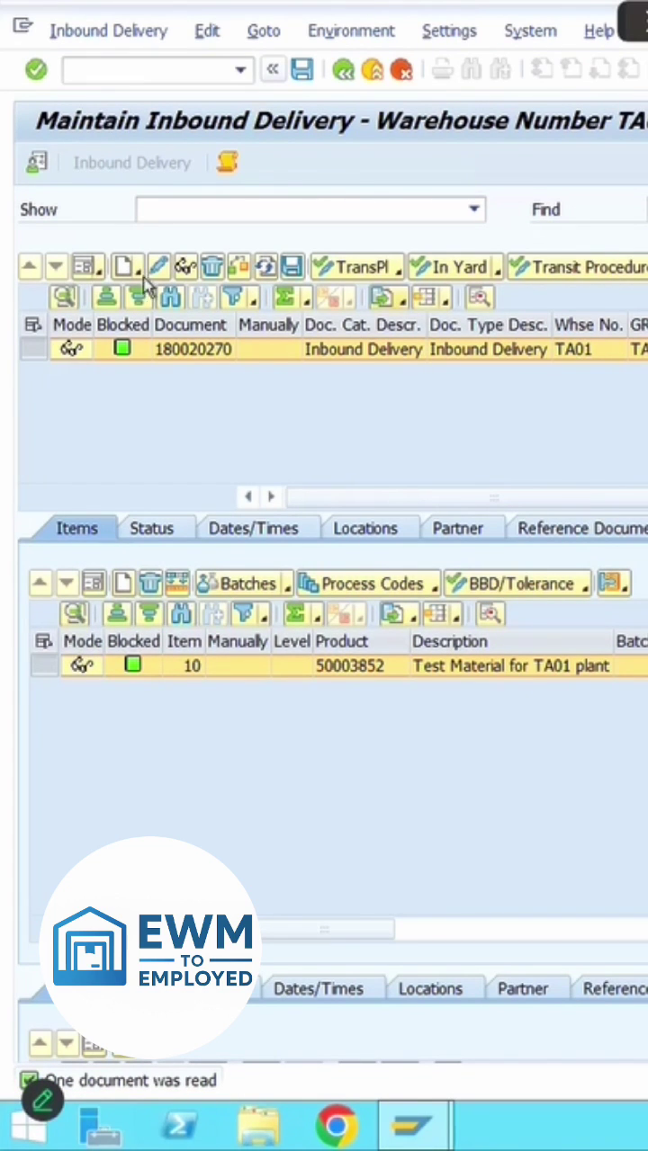
# Review delivery 180020270's header details and item 10 details, all statuses Not Started
pyautogui.click(83, 268)
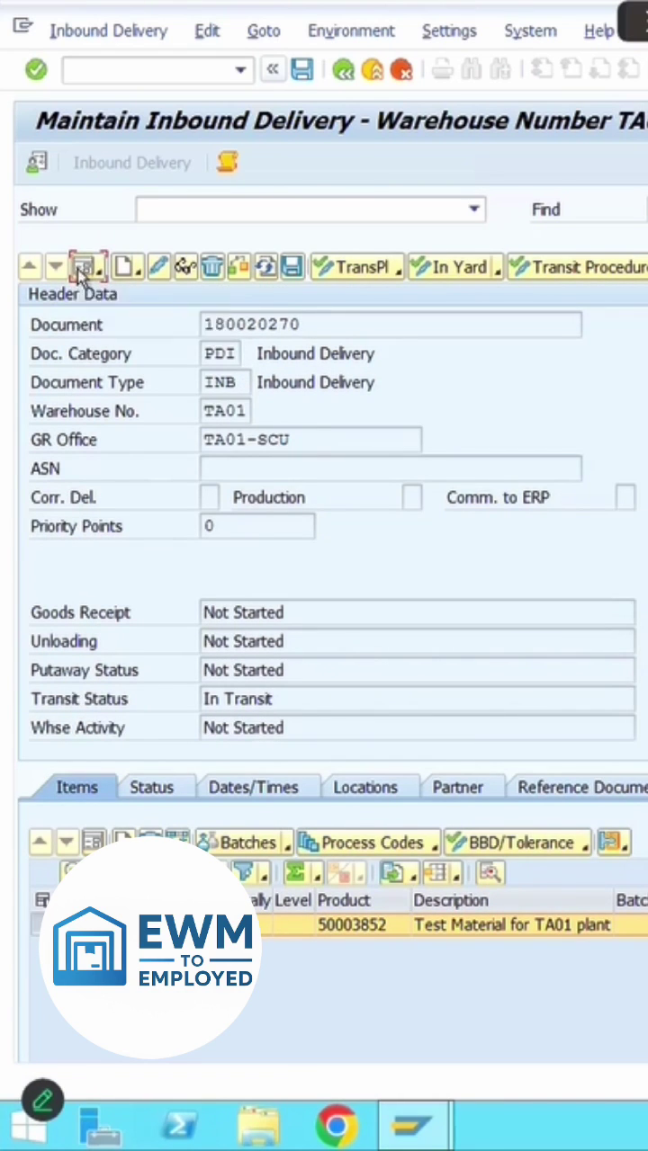
pyautogui.click(83, 267)
pyautogui.click(93, 583)
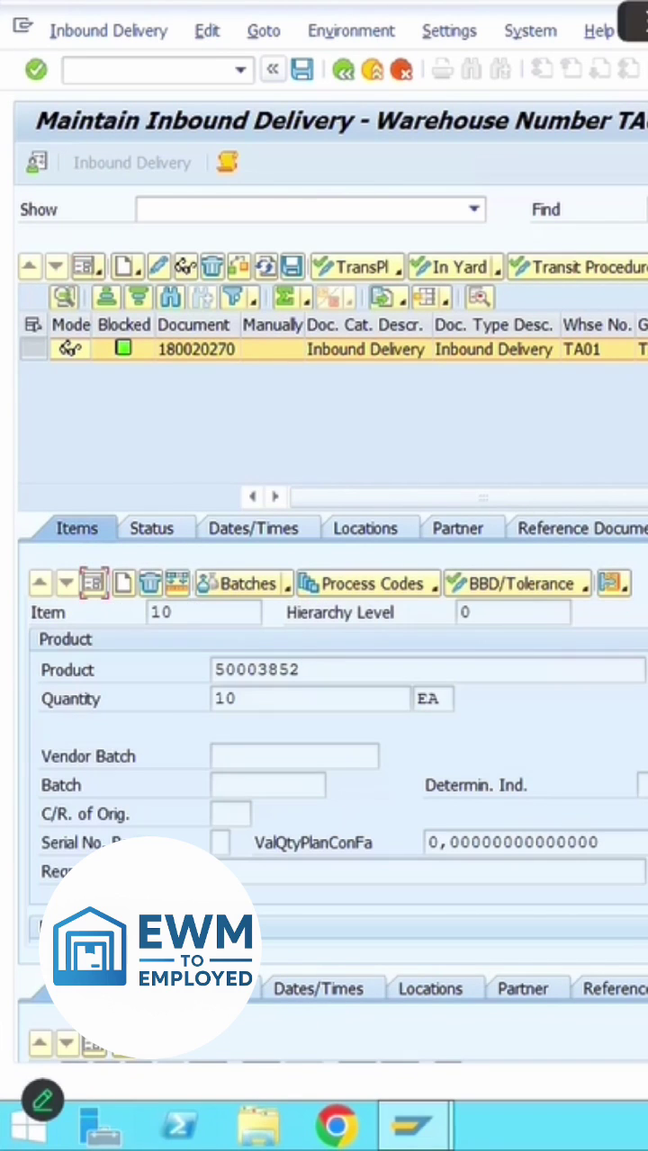
pyautogui.scroll(-5, 338, 746)
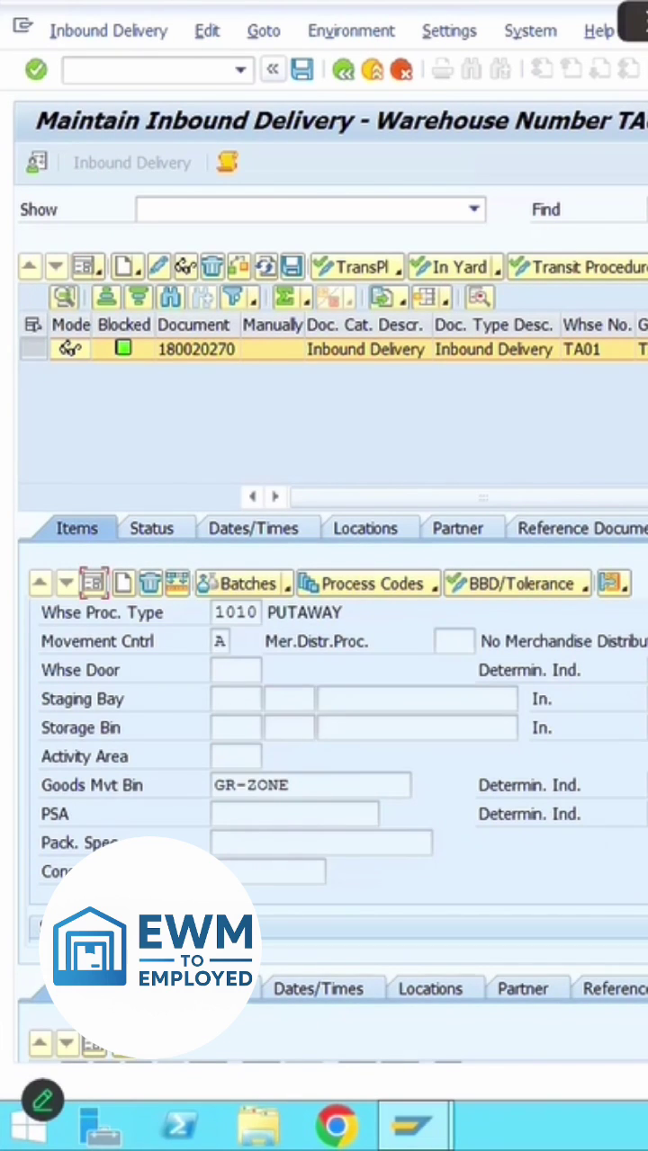
pyautogui.scroll(-5, 332, 737)
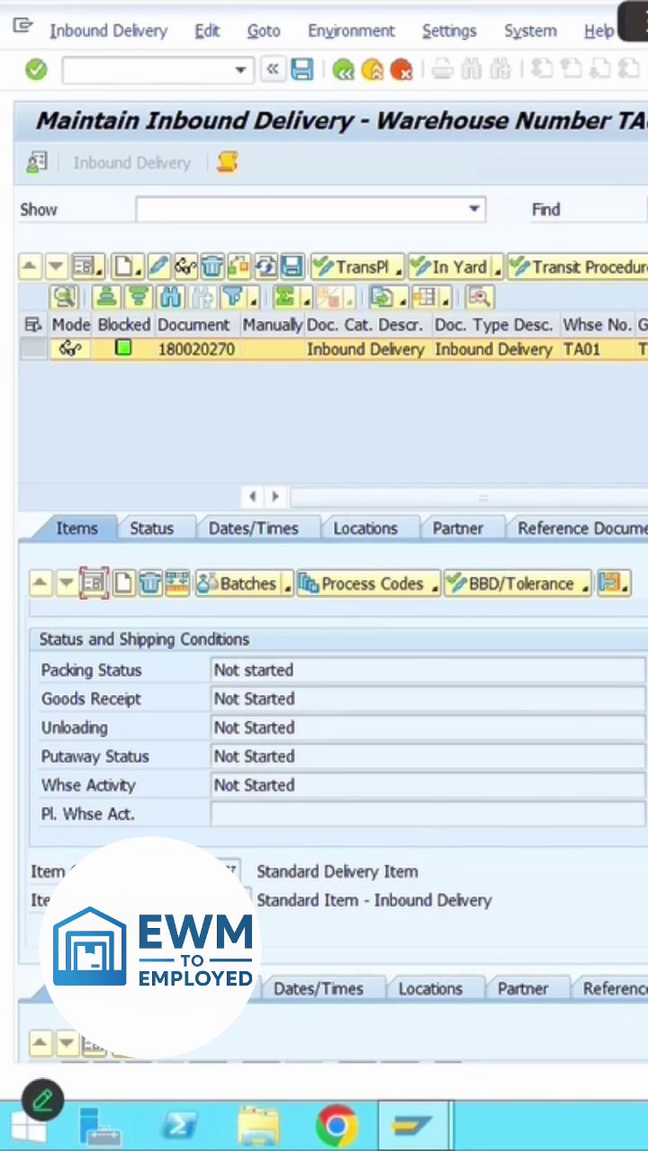
pyautogui.scroll(15, 333, 738)
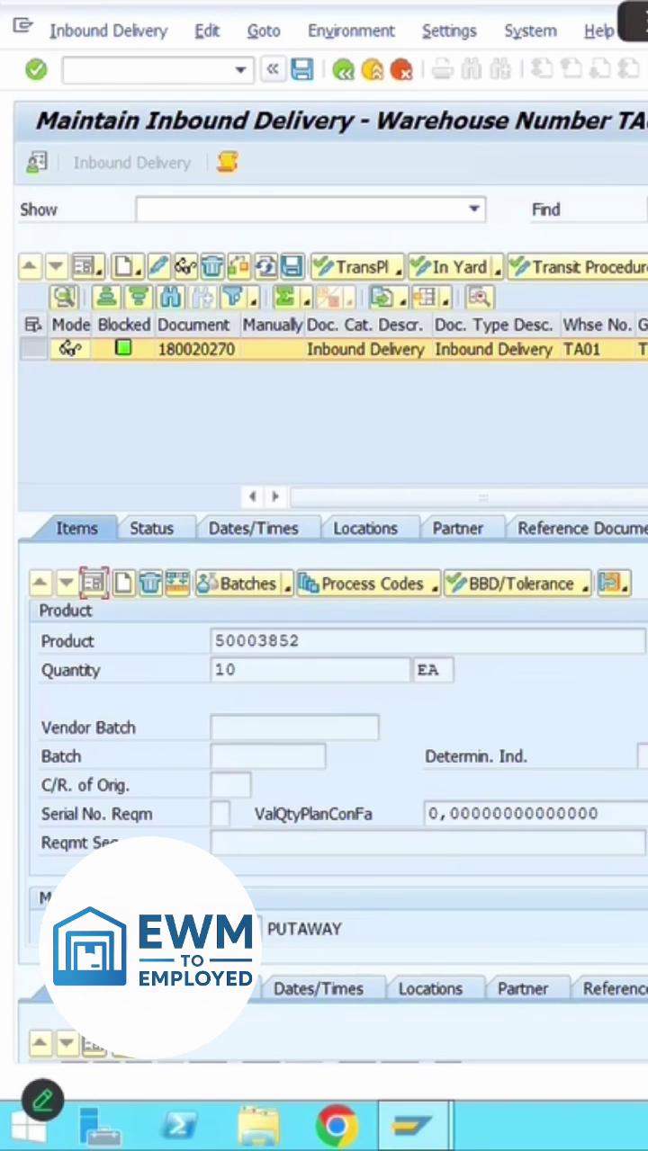
pyautogui.scroll(-3, 333, 737)
pyautogui.scroll(-10, 333, 738)
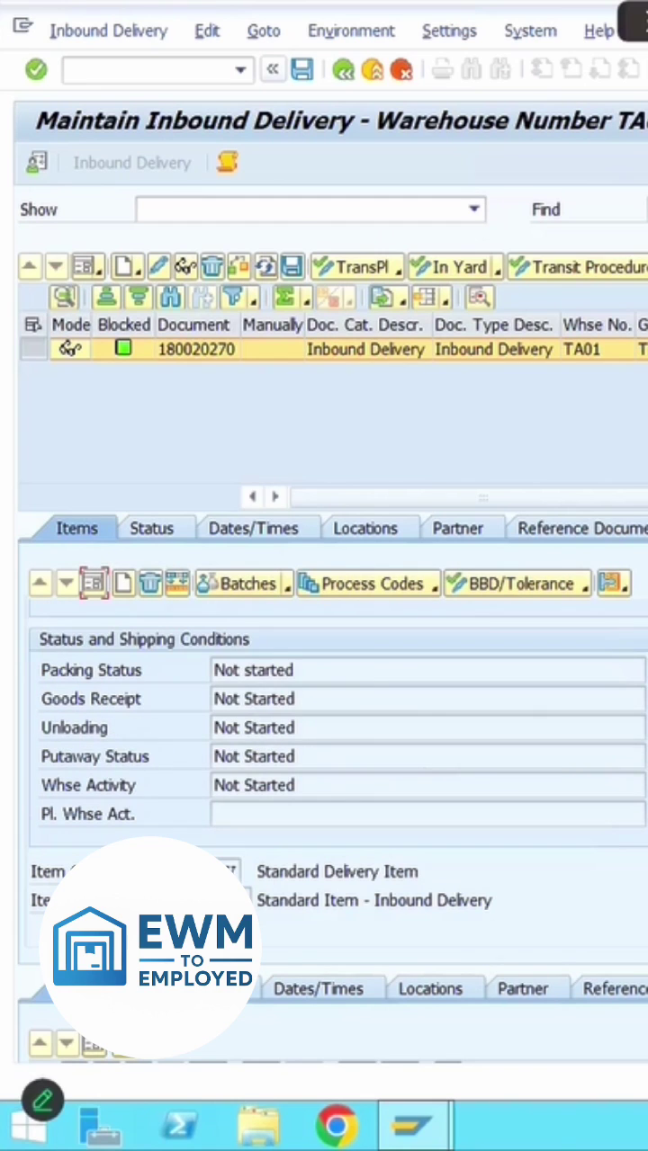
# Return to delivery 180020270's item list and bring up its Follow-On Functions menu
pyautogui.click(93, 585)
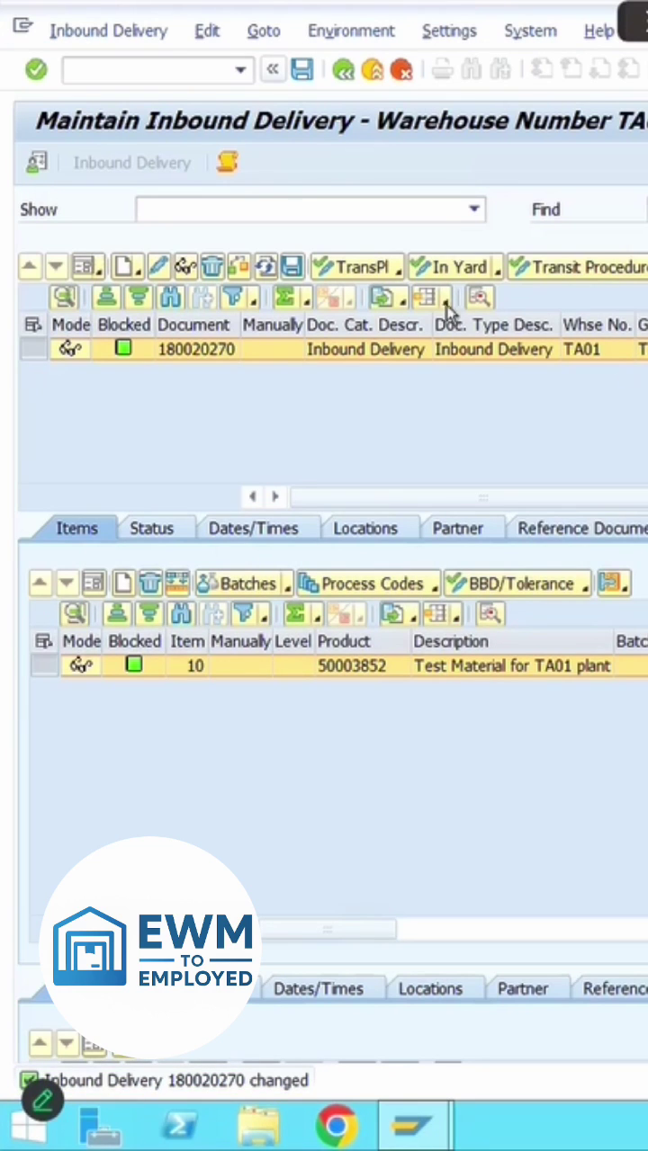
pyautogui.click(108, 30)
# Create a warehouse task for delivery 180020270 and confirm item 10: 10 EA from source bin 9010 GR-ZONE
pyautogui.moveTo(119, 112)
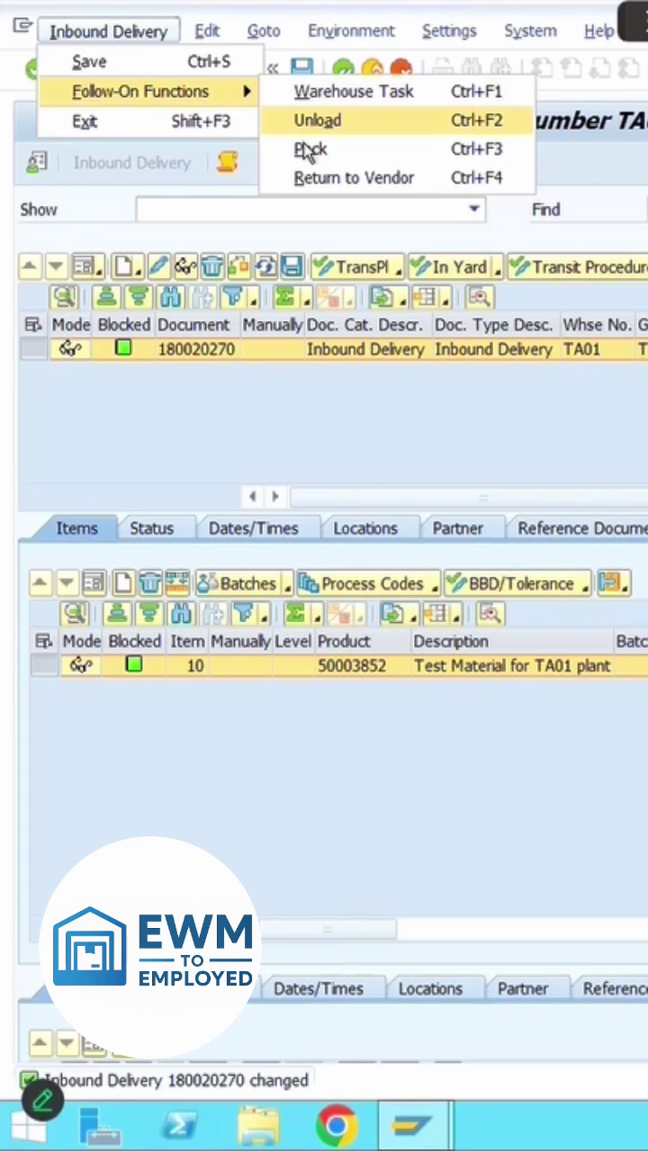
pyautogui.click(317, 90)
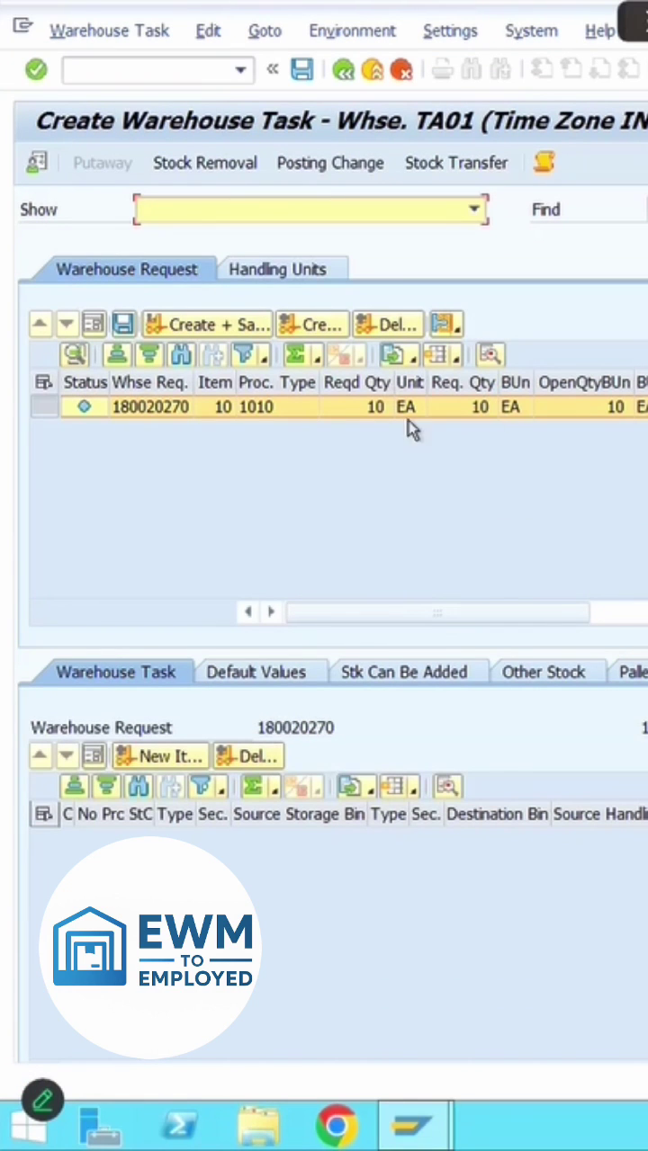
pyautogui.click(93, 326)
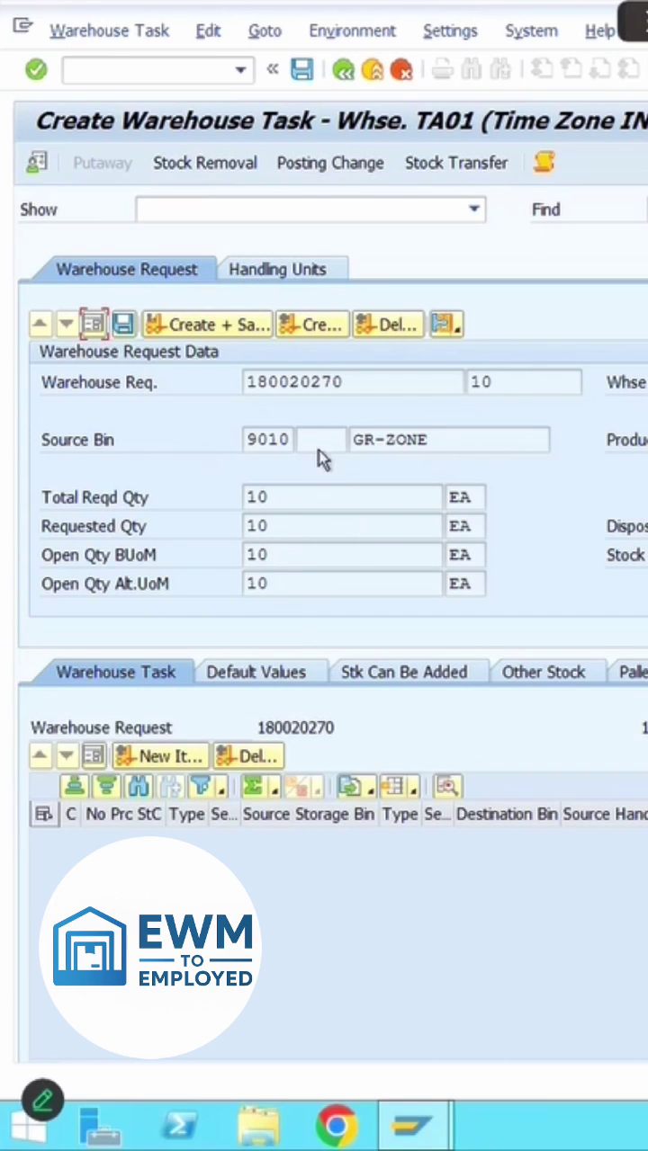
pyautogui.moveTo(439, 440); pyautogui.dragTo(353, 440)
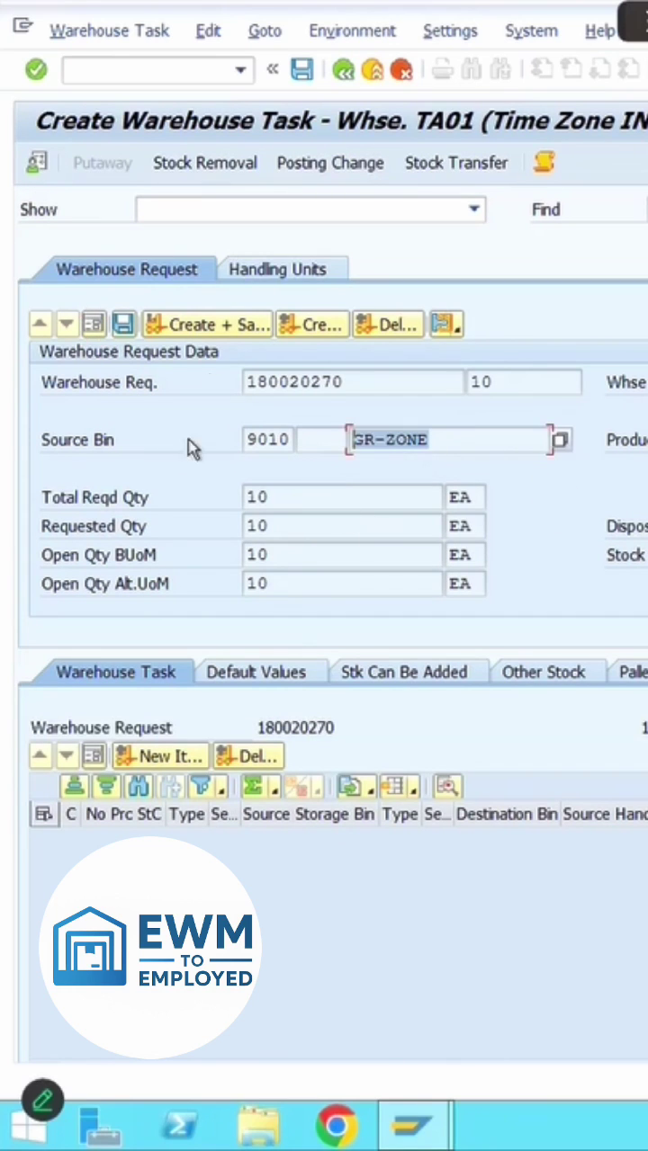
# Create and save the putaway warehouse order for delivery 180020270, noting the new order number
pyautogui.click(209, 325)
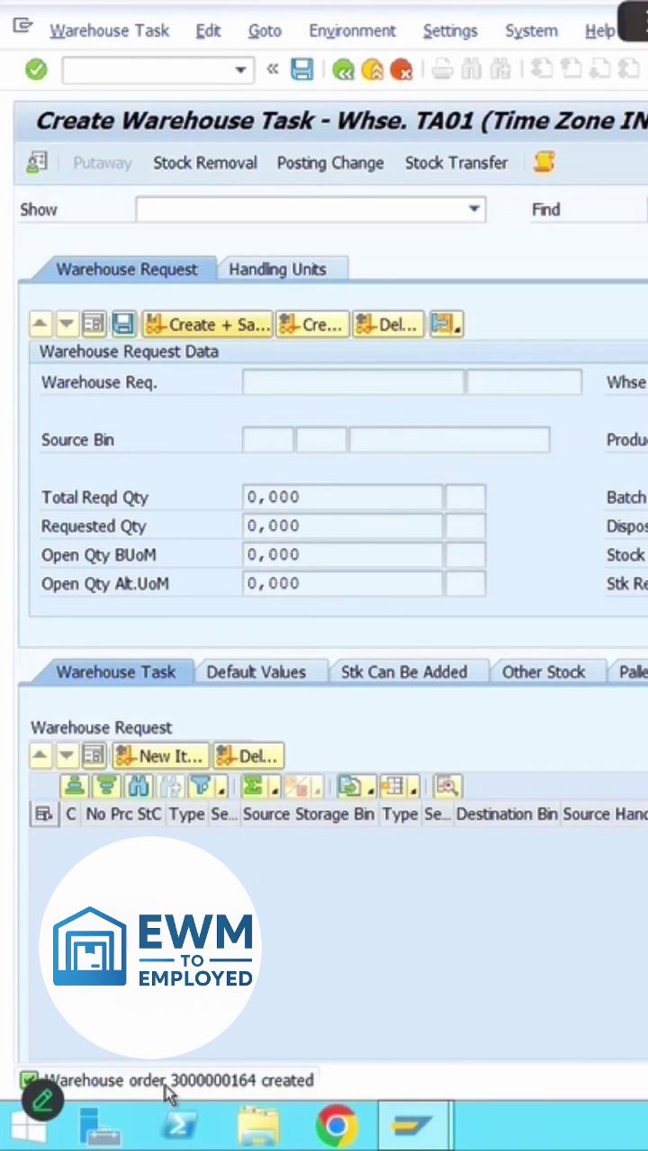
pyautogui.doubleClick(162, 1081)
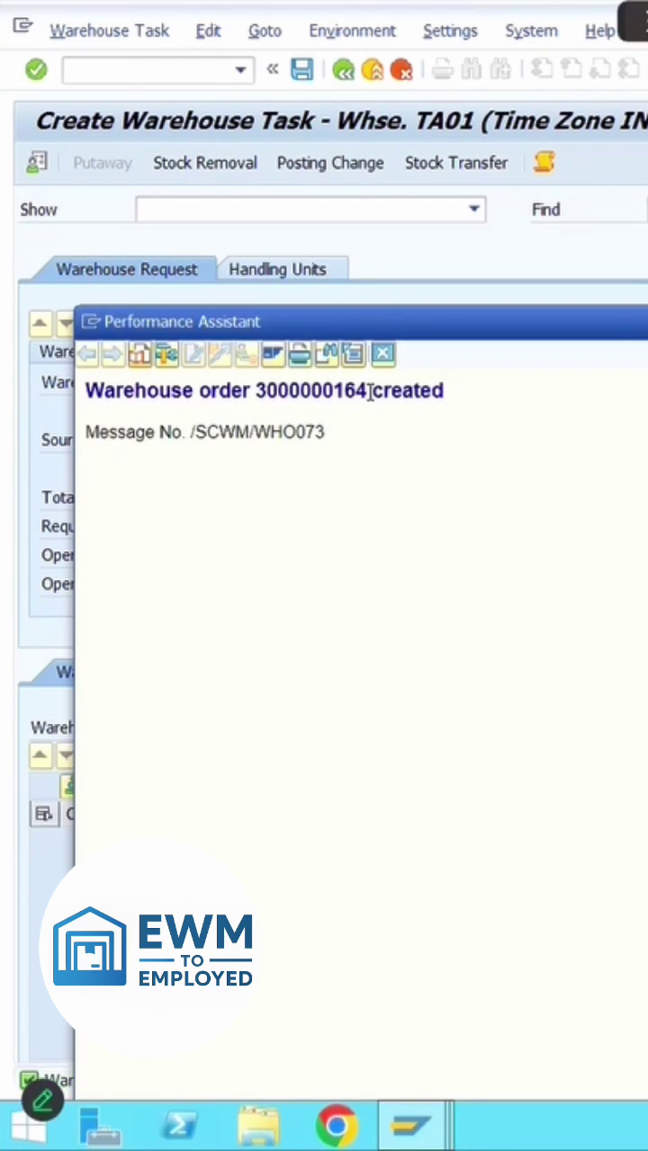
pyautogui.moveTo(367, 390); pyautogui.dragTo(257, 390)
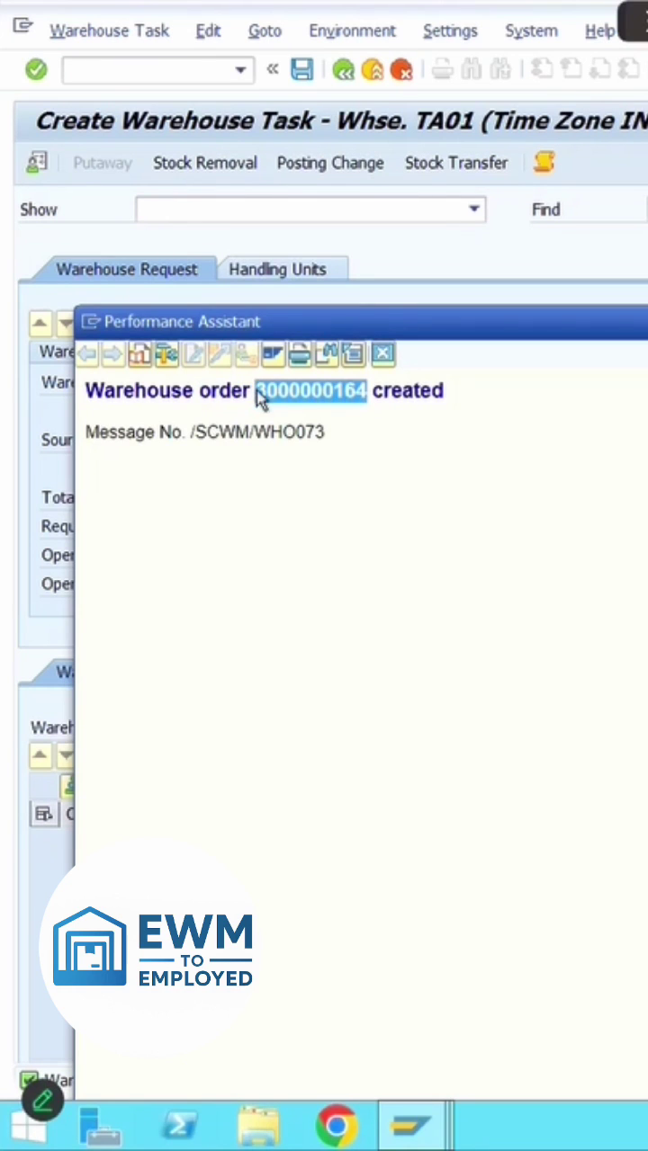
pyautogui.click(380, 356)
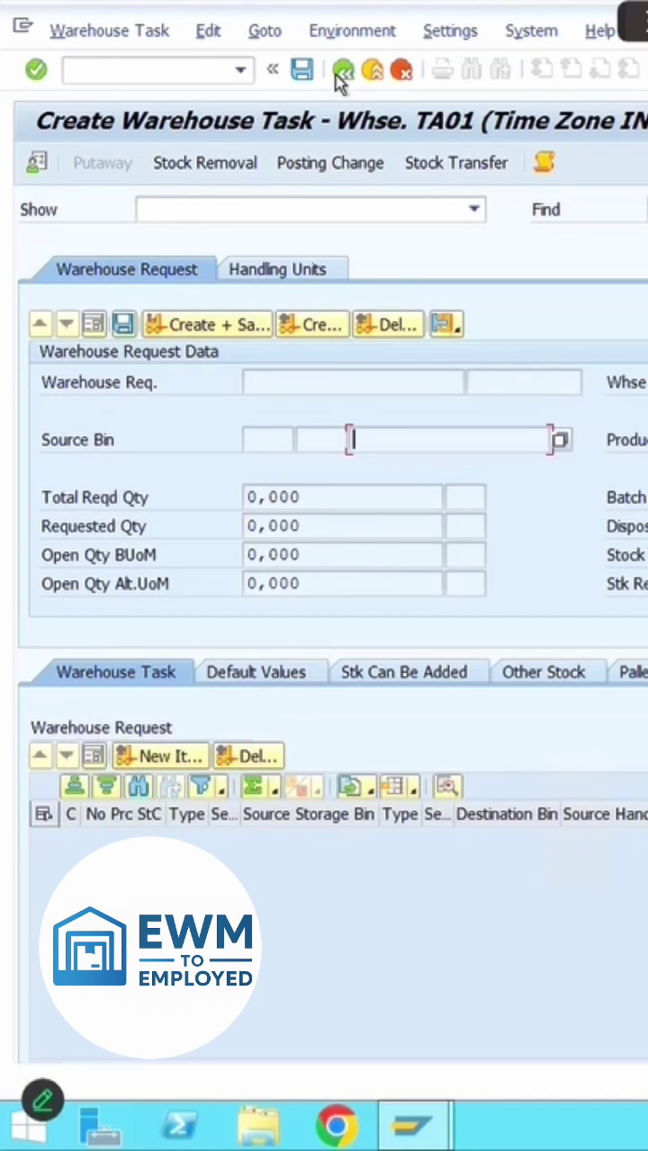